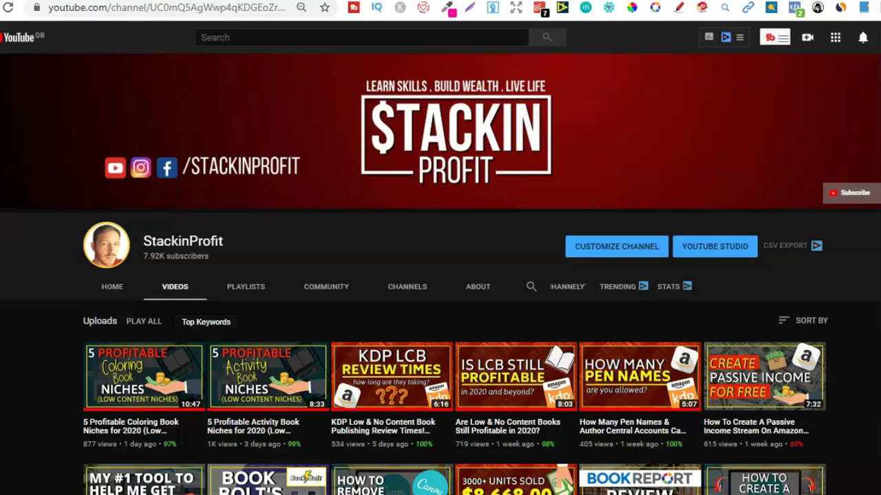
Step: Look through the uploaded videos on the StackinProfit YouTube channel and return to the start of the list
scroll(441, 279, down, 2)
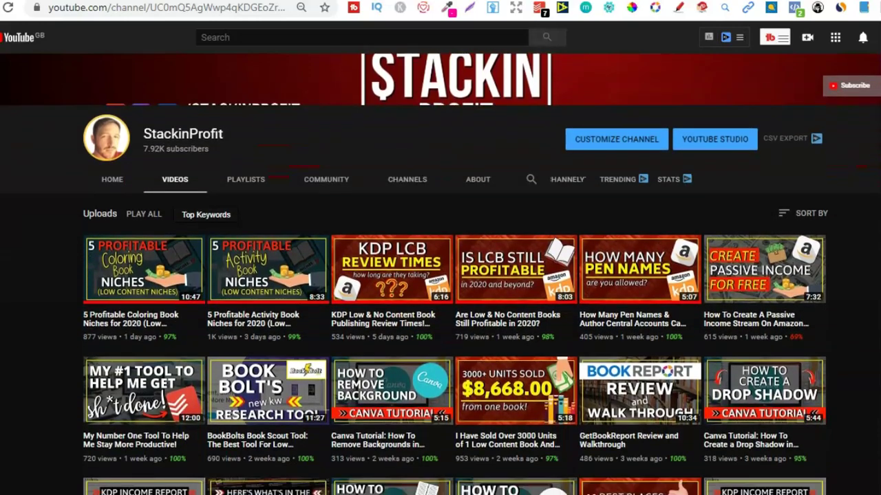
scroll(441, 275, down, 3)
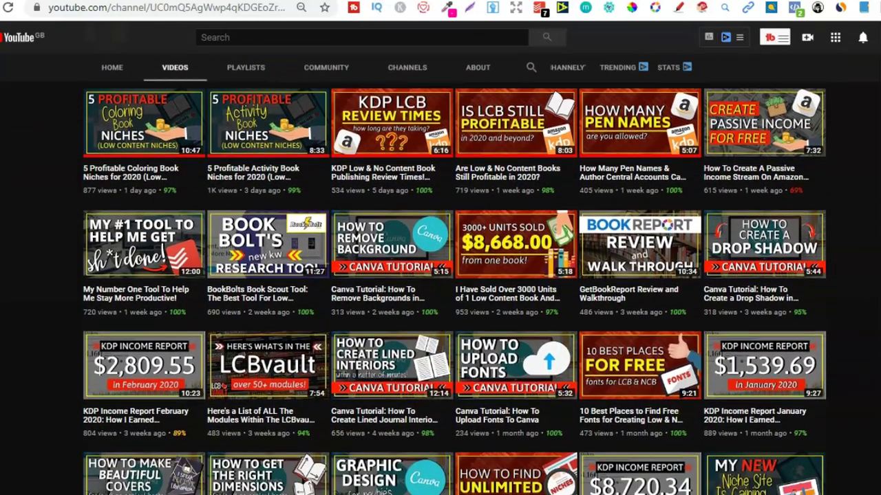
scroll(440, 275, down, 1)
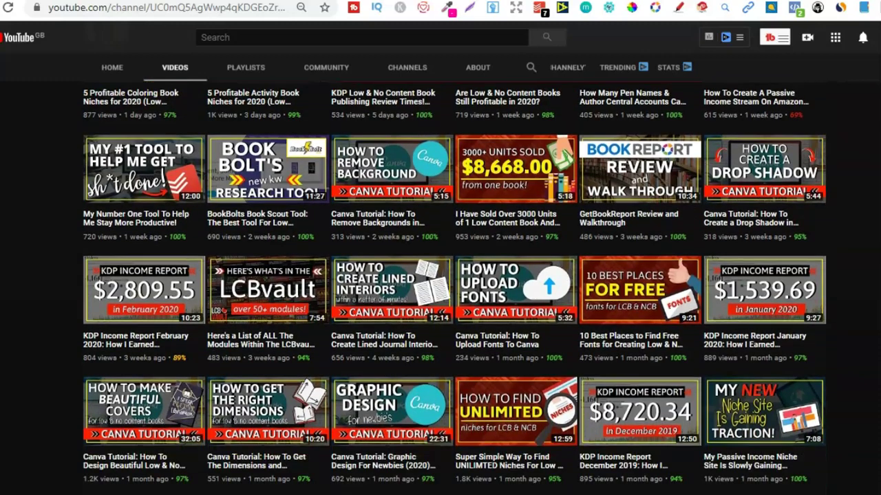
scroll(454, 289, down, 4)
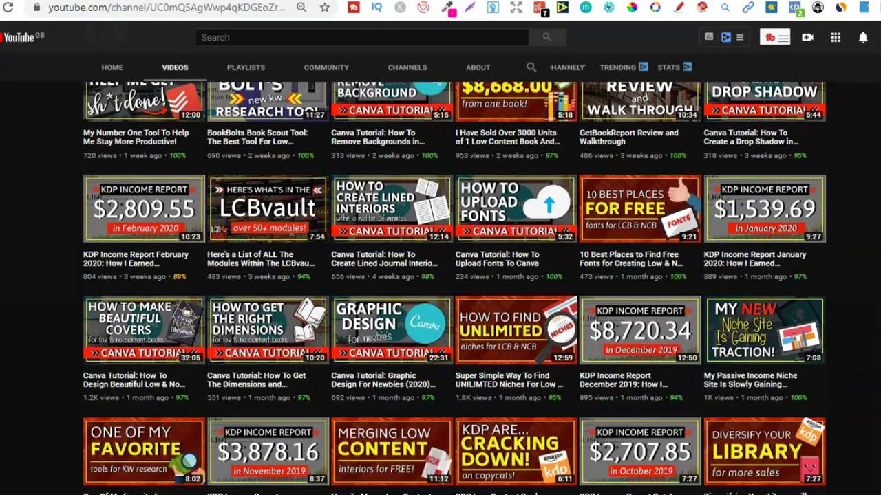
scroll(454, 289, up, 3)
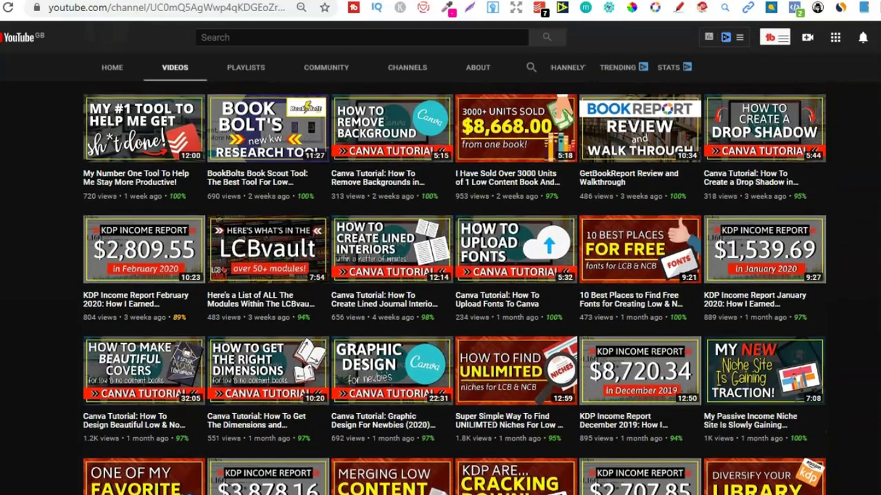
scroll(454, 289, up, 3)
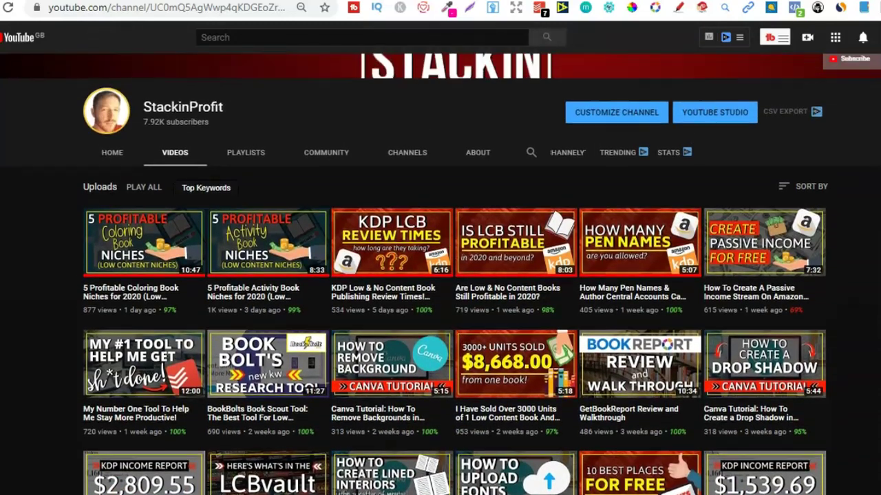
scroll(454, 289, up, 2)
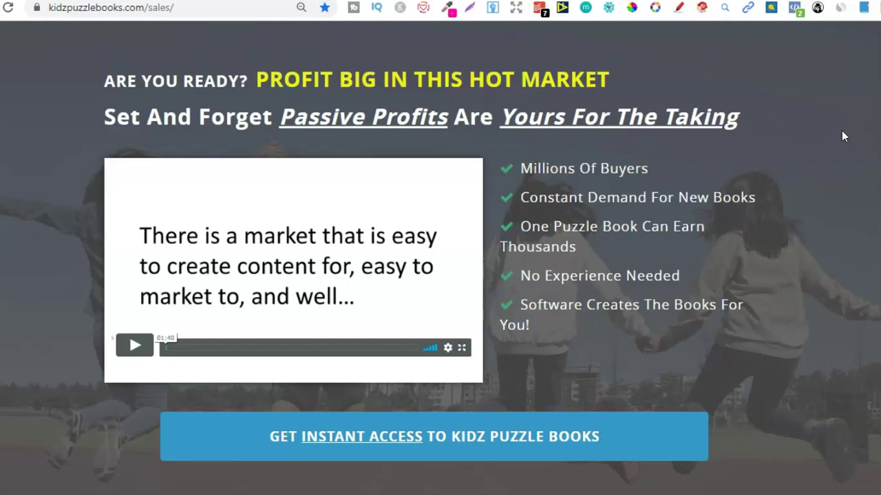
Step: Review the Kidz Puzzle Books sales page from the market pitch through the demo videos to the Standard and Pro pricing
scroll(440, 275, down, 8)
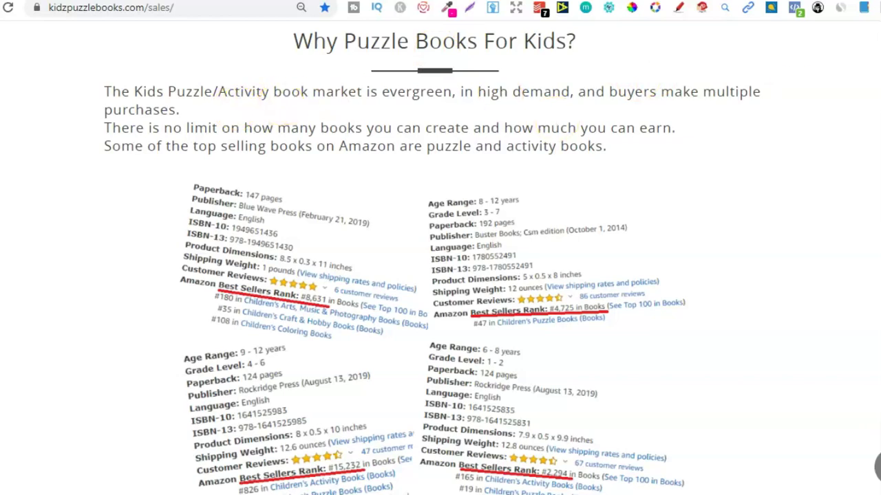
scroll(441, 275, down, 8)
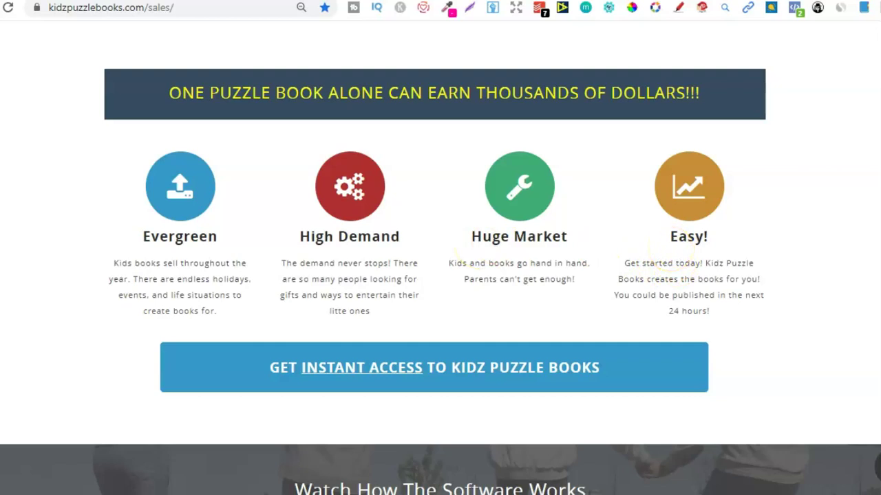
scroll(675, 182, down, 6)
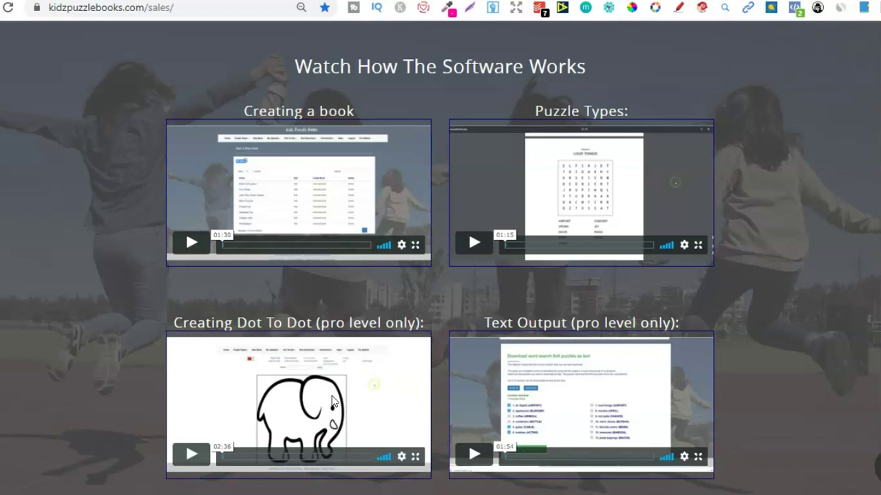
scroll(675, 182, down, 15)
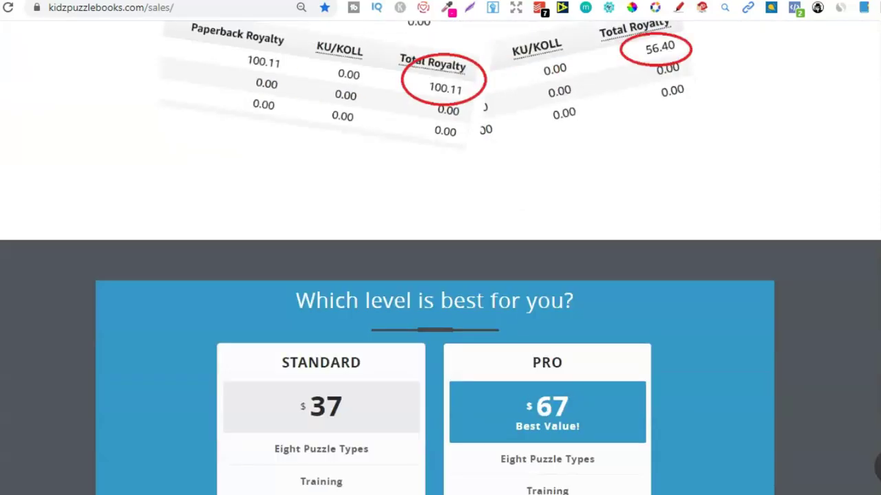
scroll(544, 101, down, 4)
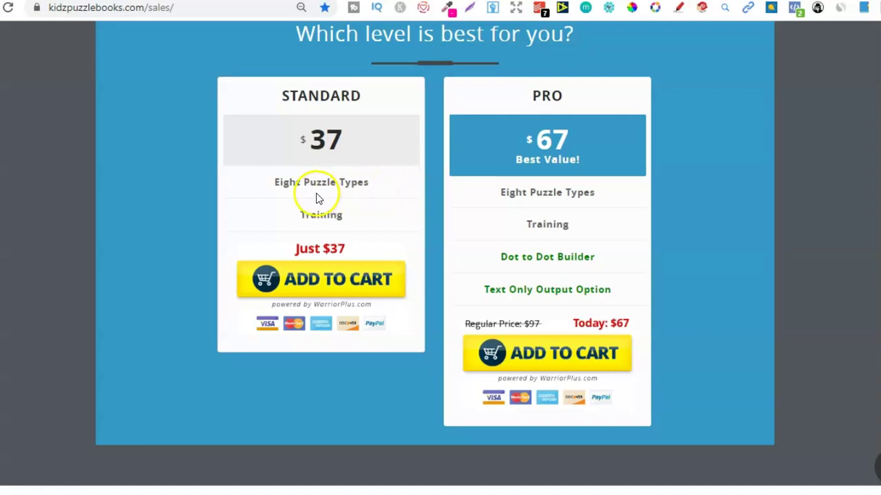
drag(305, 141, 324, 139)
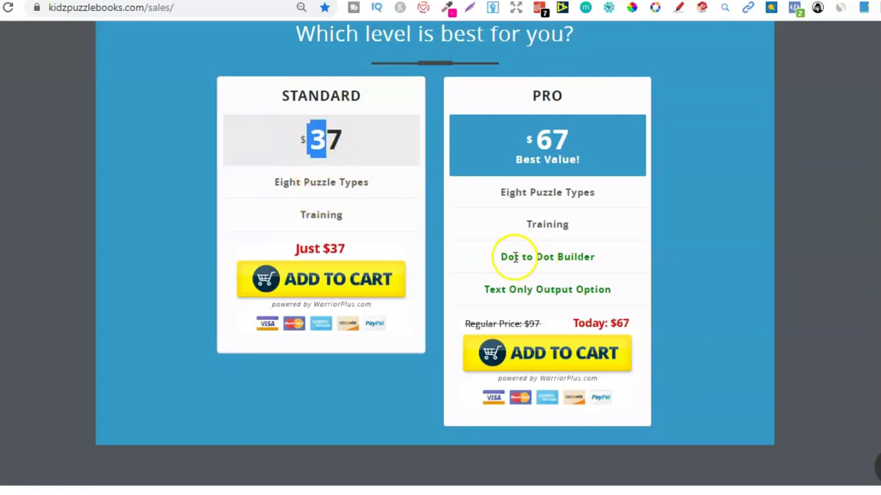
drag(513, 257, 571, 257)
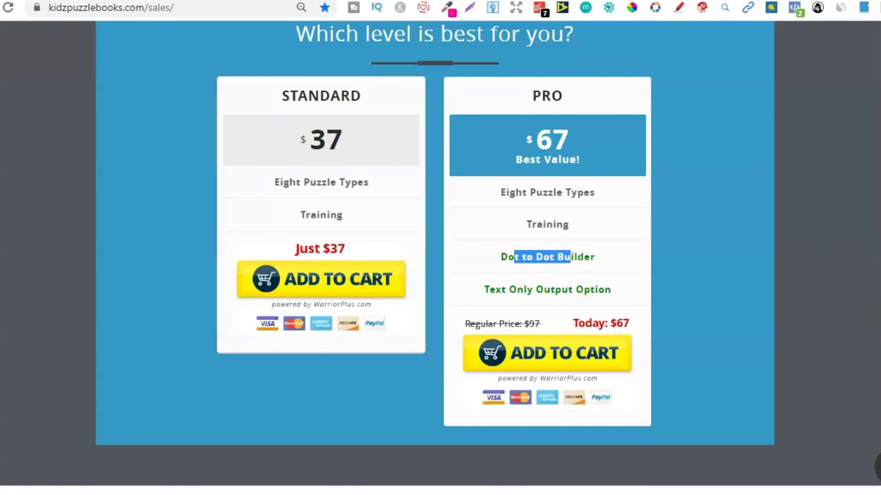
Step: Examine the Kidz Puzzle Books feature list, the three-step process and the remaining sales page sections
scroll(878, 466, down, 5)
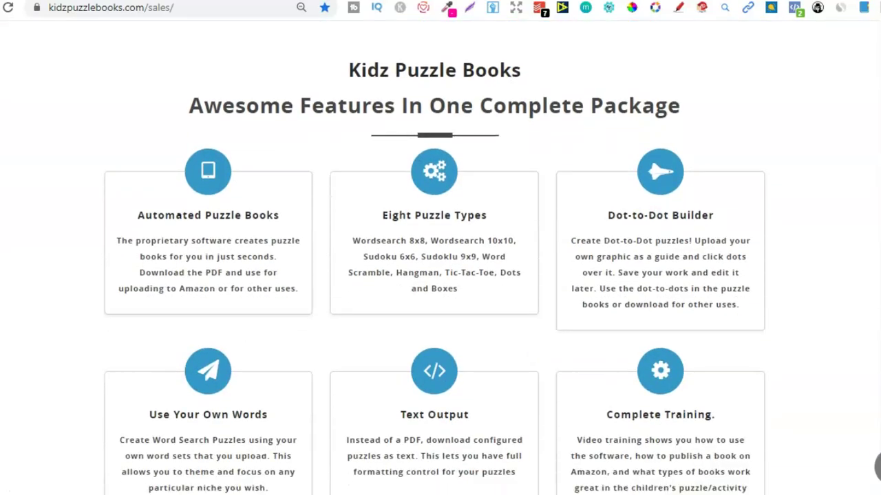
scroll(441, 258, down, 1)
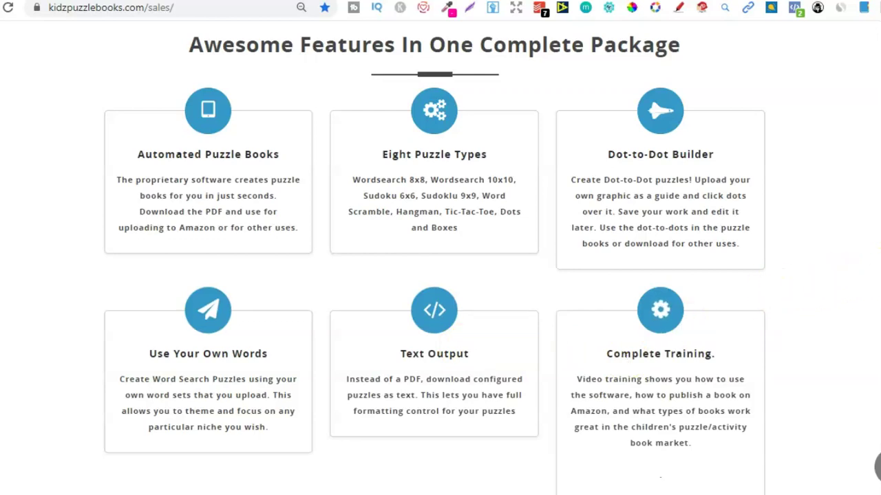
scroll(877, 467, down, 7)
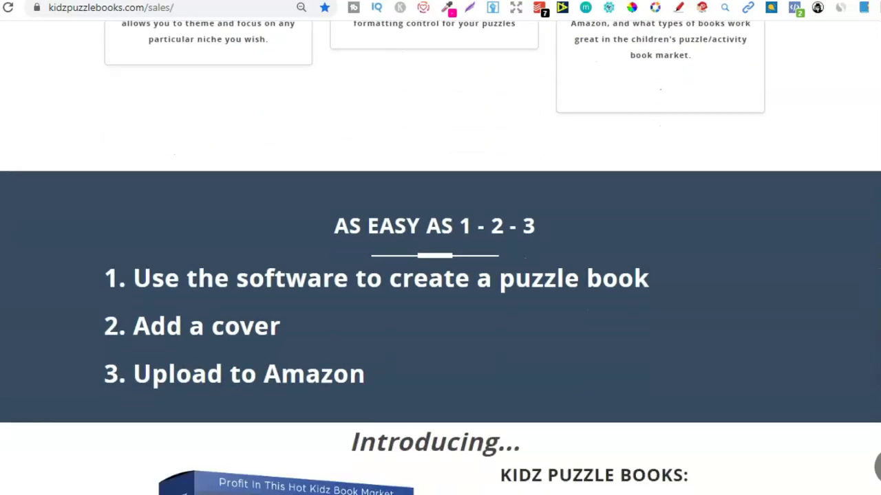
scroll(877, 466, down, 2)
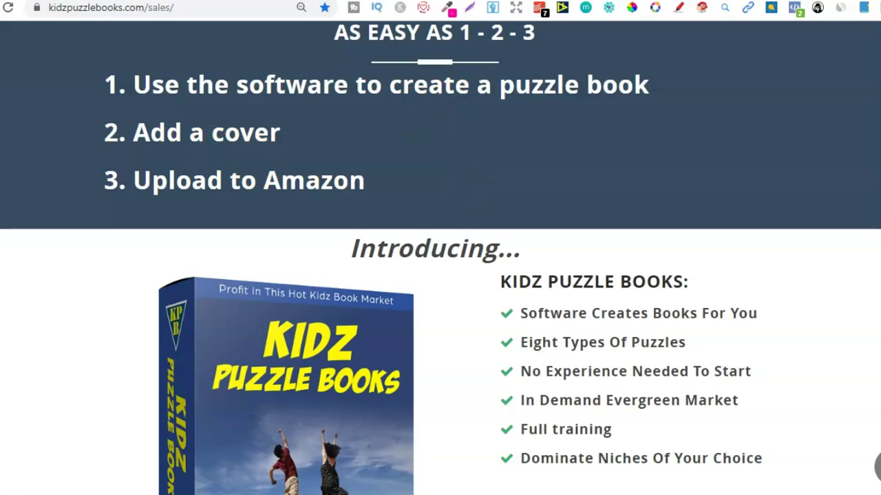
scroll(441, 258, down, 10)
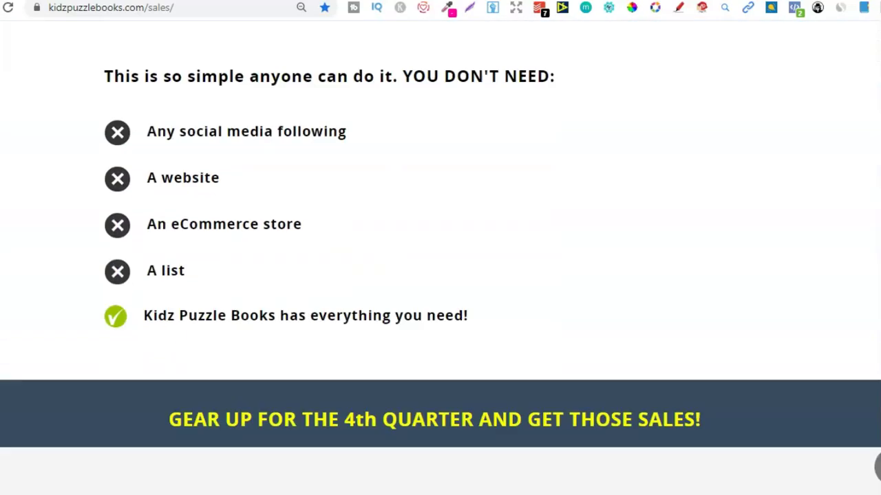
scroll(440, 258, down, 10)
scroll(441, 258, up, 20)
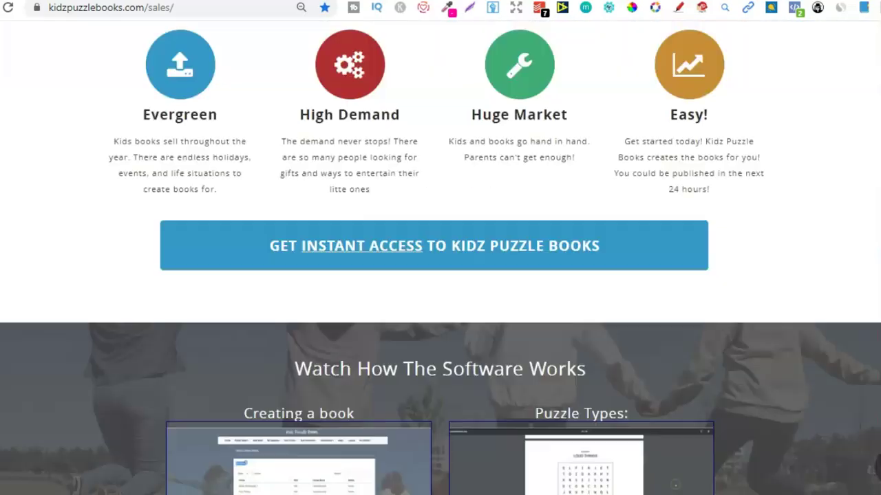
scroll(878, 467, up, 5)
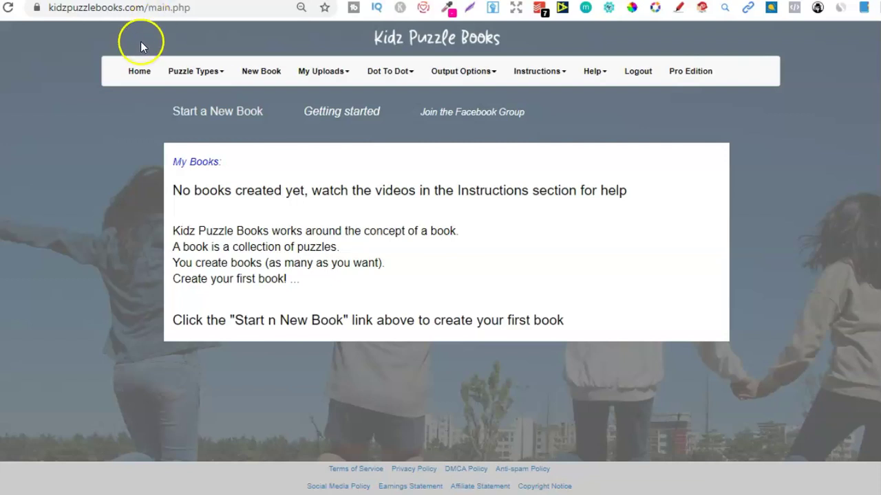
Step: Check the available puzzle types in the Kidz Puzzle Books member area and start a new dot-to-dot puzzle
click(203, 73)
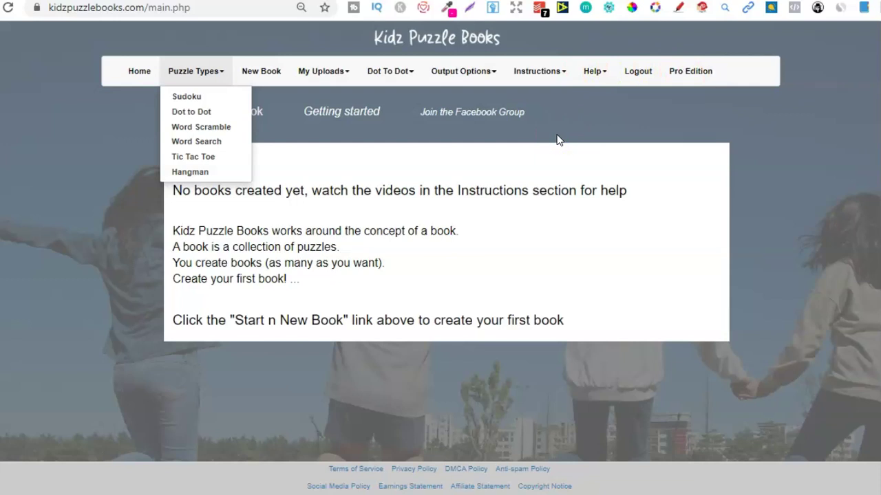
click(397, 72)
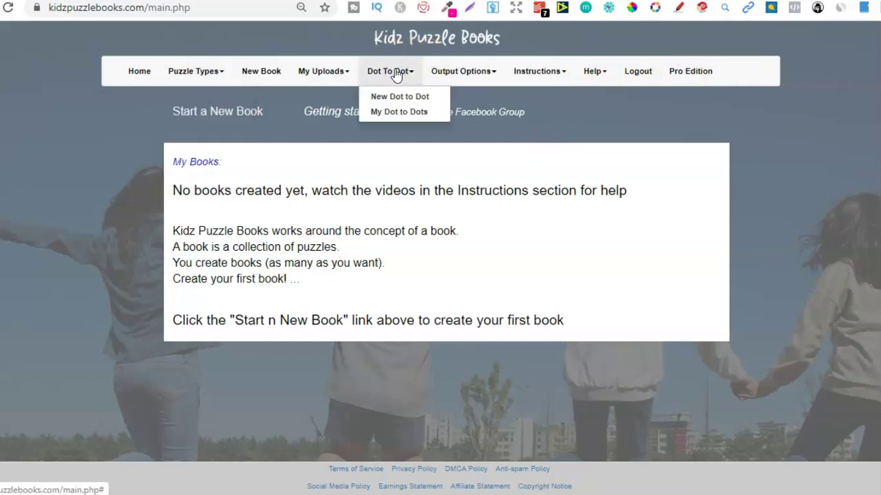
click(399, 100)
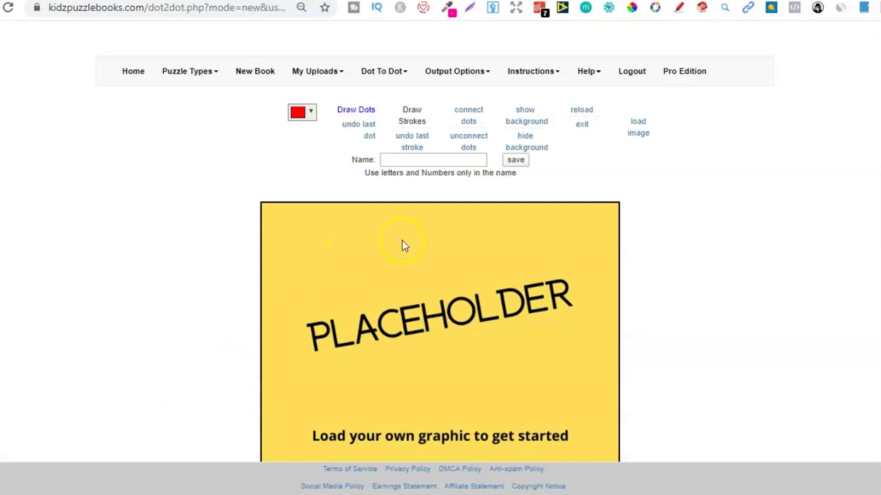
scroll(440, 275, down, 1)
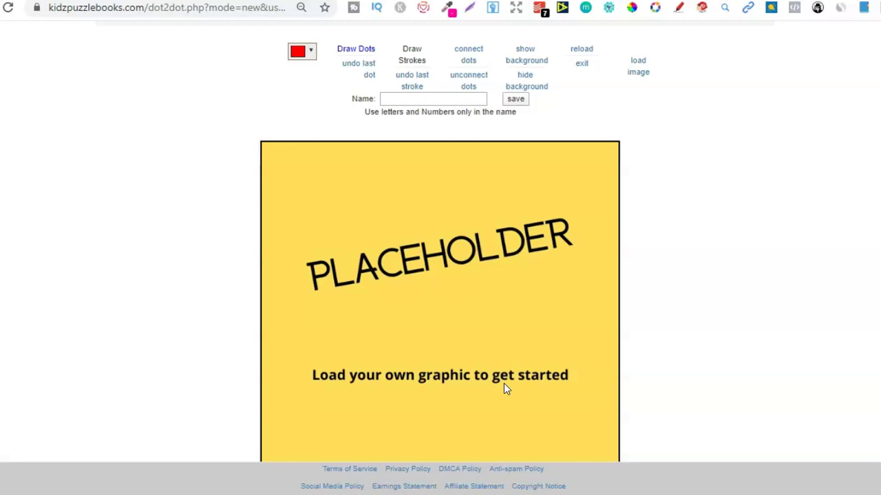
scroll(440, 206, up, 1)
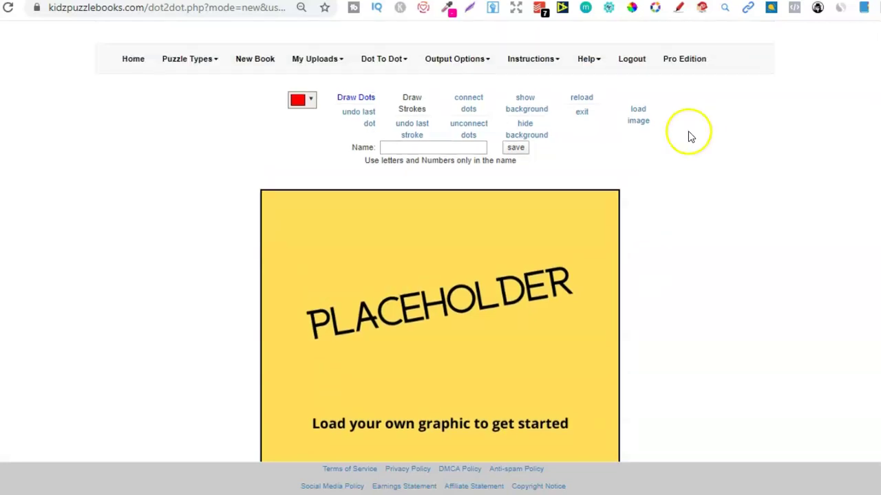
Step: Open the image upload page for the dot-to-dot puzzle and review its file format and maximum width requirements
click(638, 126)
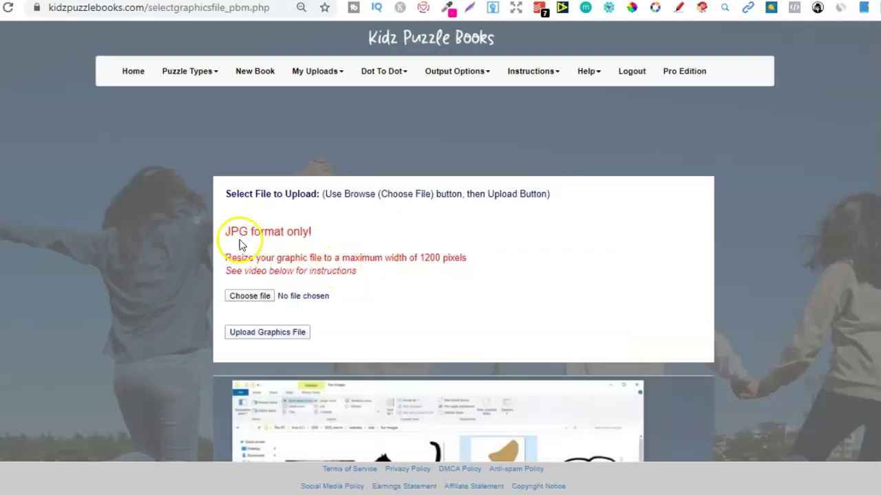
drag(226, 232, 299, 232)
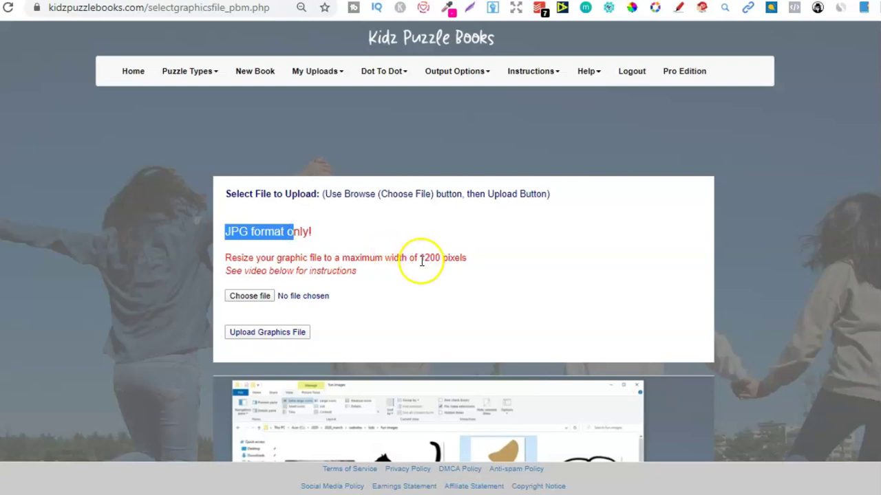
drag(421, 259, 444, 259)
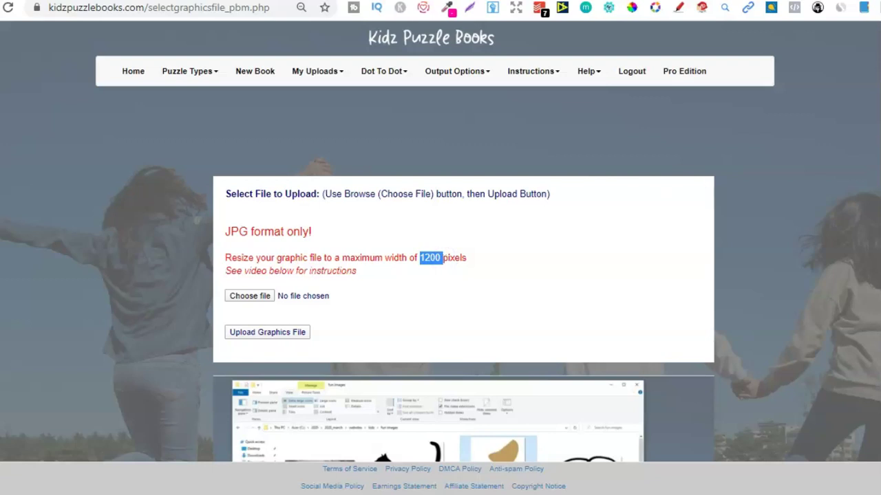
scroll(440, 248, down, 2)
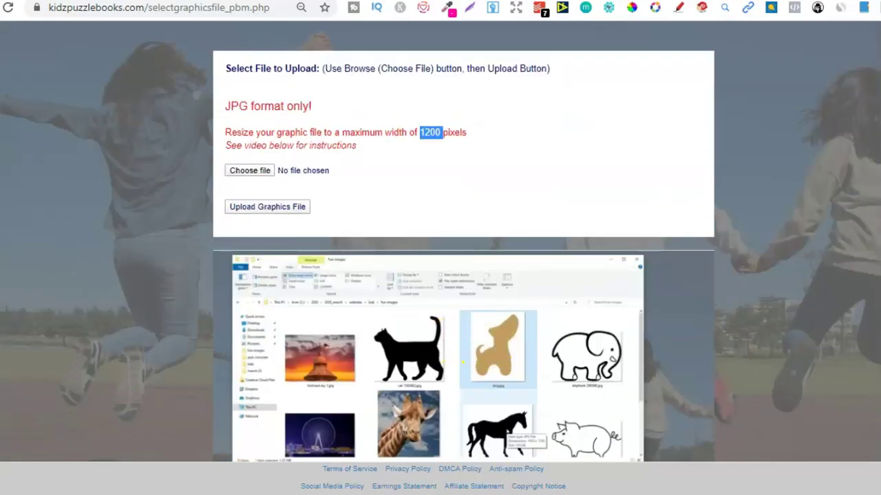
scroll(441, 248, up, 2)
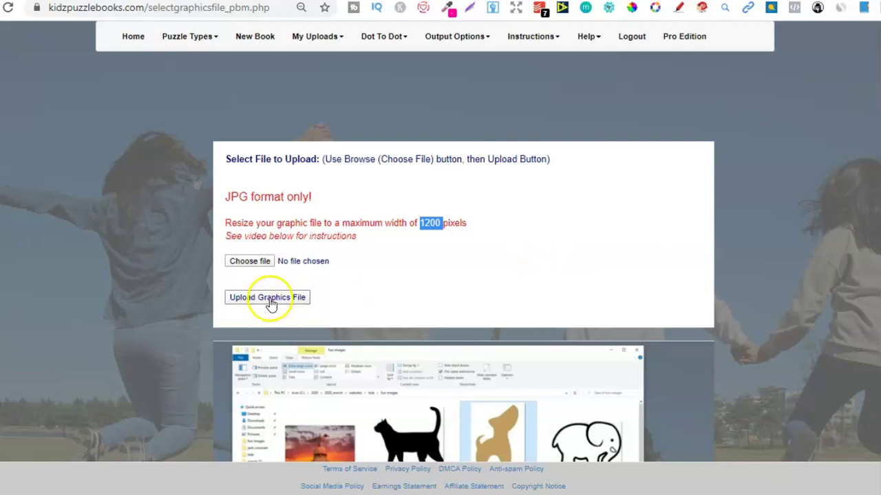
Step: Upload dog.jpg from the Downloads folder as the dot-to-dot puzzle's background graphic
click(256, 268)
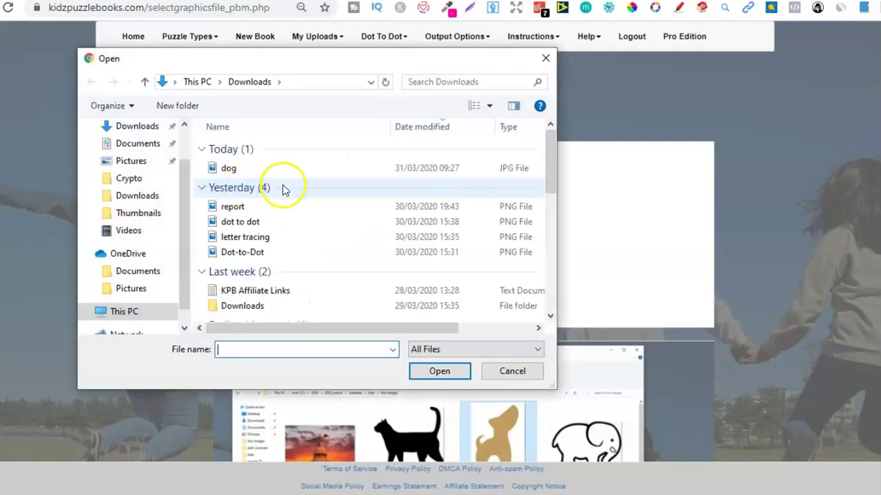
double_click(241, 173)
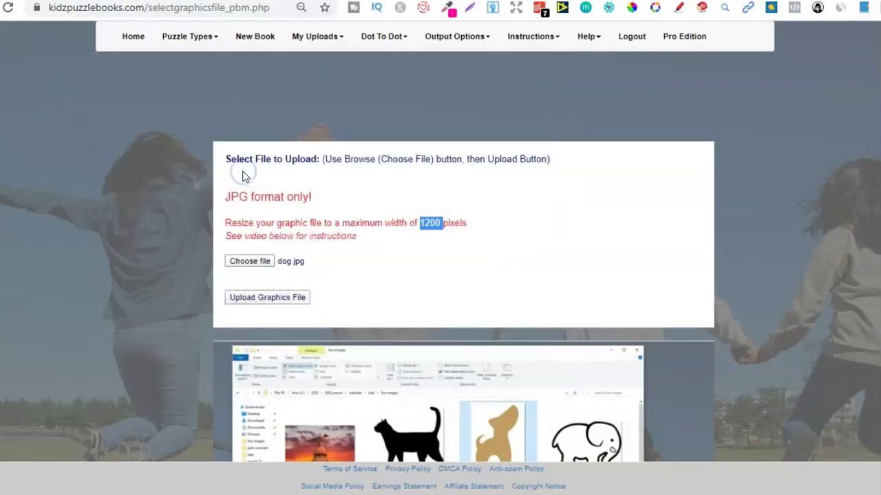
click(279, 300)
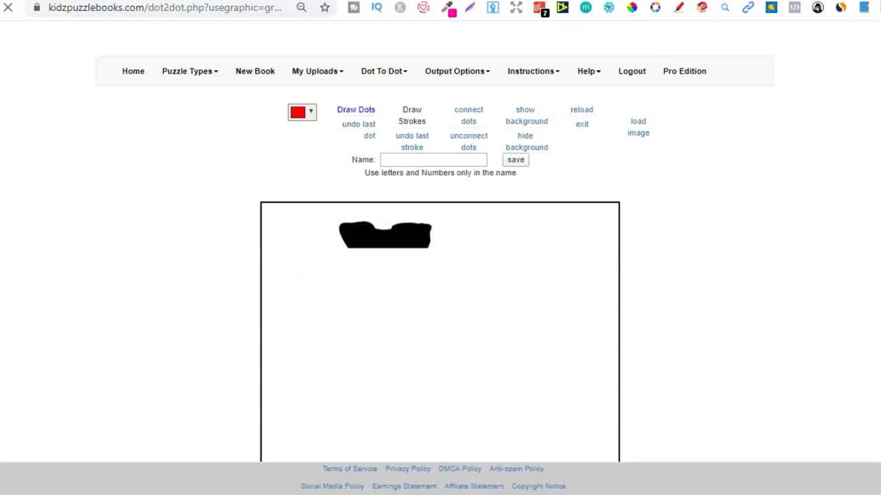
scroll(440, 275, down, 3)
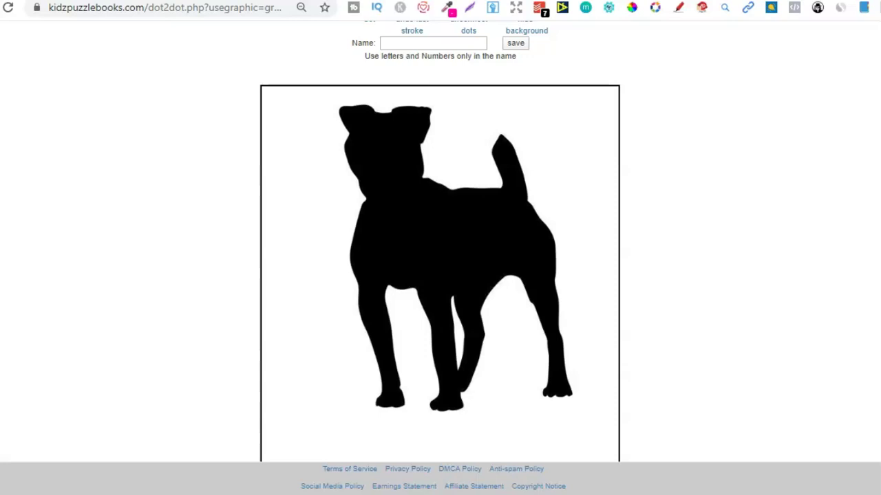
Step: Examine the dot-to-dot drawing tools, the uploaded dog image and the available dot colours, keeping red
scroll(647, 172, up, 3)
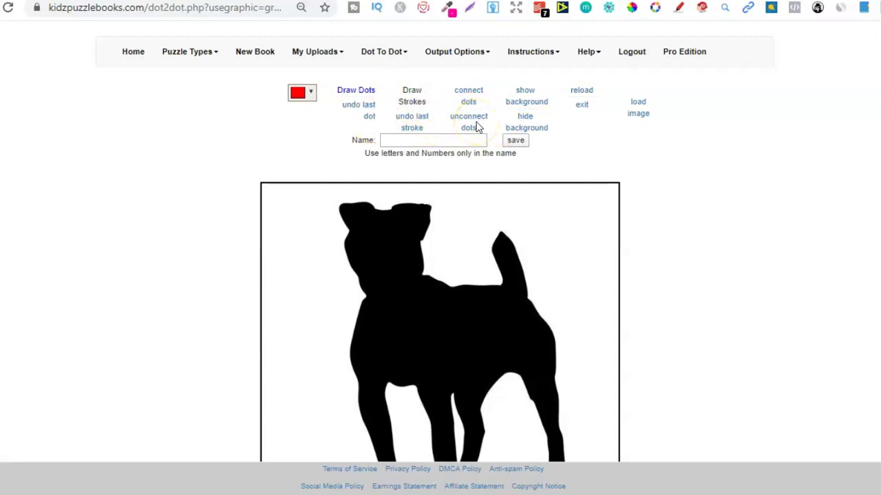
scroll(676, 112, down, 2)
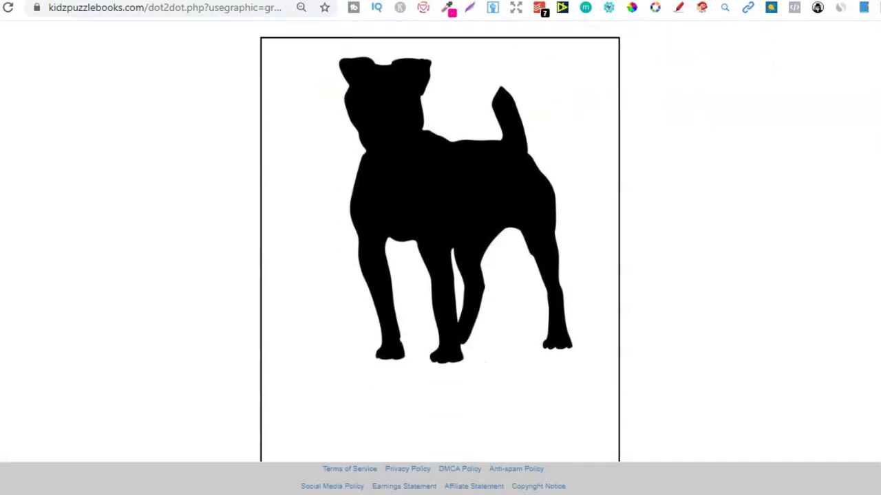
click(678, 216)
click(569, 119)
scroll(440, 247, up, 3)
click(311, 48)
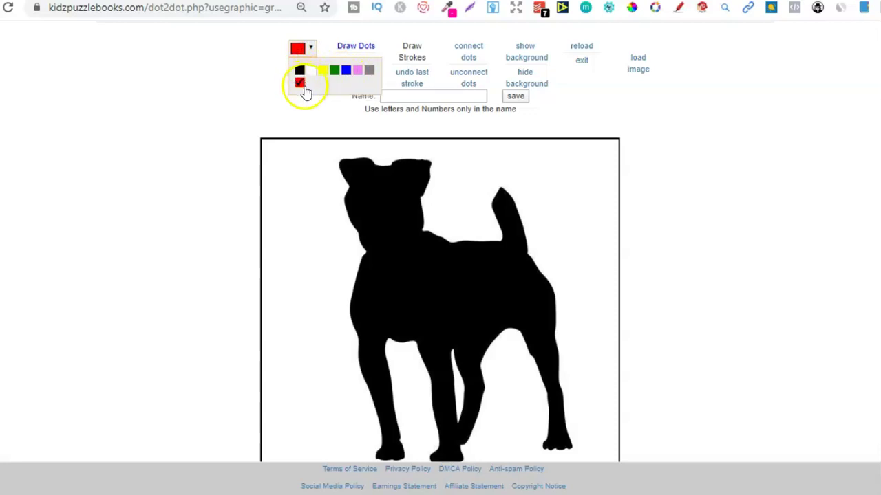
click(711, 173)
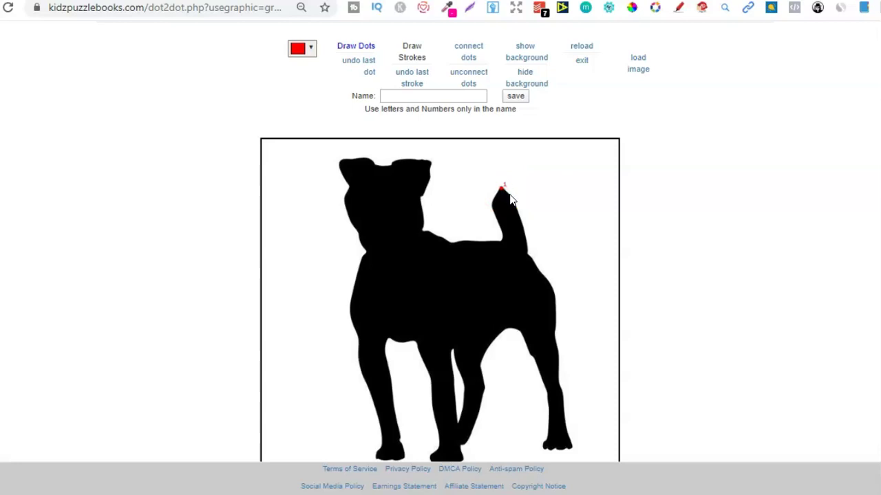
Step: Place numbered red dots down the rear edge of the dog's tail, from its tip to its base
click(510, 194)
click(516, 207)
click(520, 217)
click(524, 229)
click(526, 242)
click(527, 254)
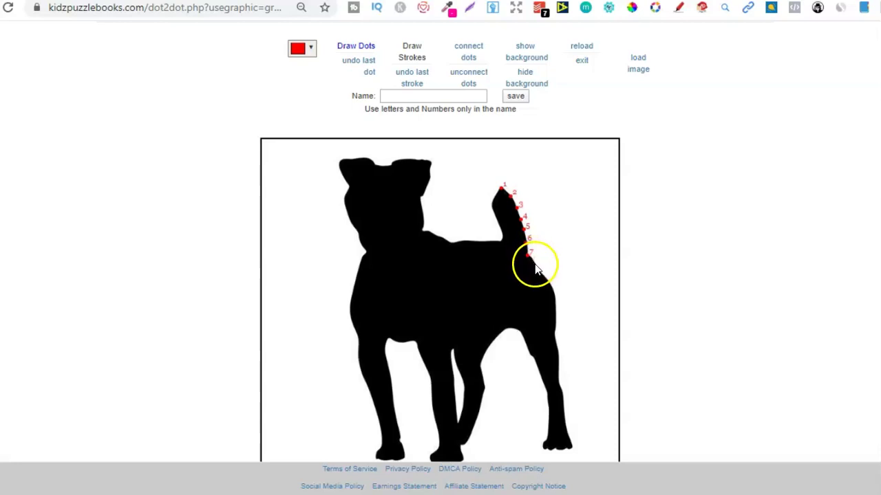
Step: Continue with ten more dots along the dog's rump and down the outer edge of its hind leg
click(535, 264)
click(545, 279)
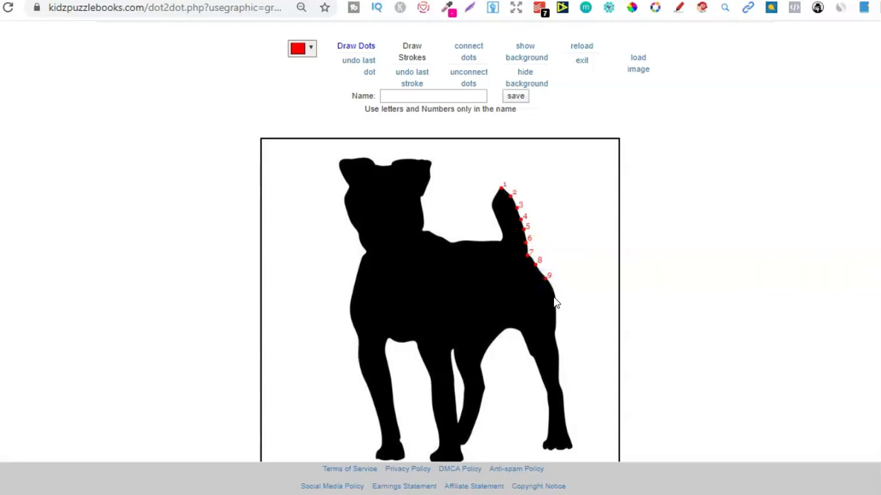
click(555, 293)
click(556, 311)
click(554, 330)
click(557, 344)
click(558, 362)
click(557, 378)
click(563, 393)
click(565, 411)
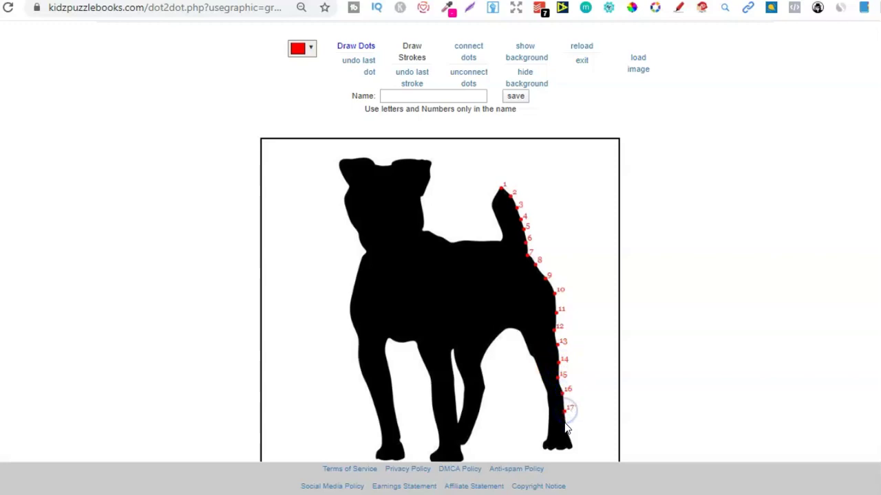
Step: Place seven dots around the hind paw, ending on the inner side of the leg just above it
click(567, 425)
click(571, 437)
click(571, 445)
click(553, 447)
click(545, 448)
click(544, 444)
click(549, 424)
Step: Preview the dots joined by lines without the background, restoring the unconnected dots over the dog image at the end
click(529, 83)
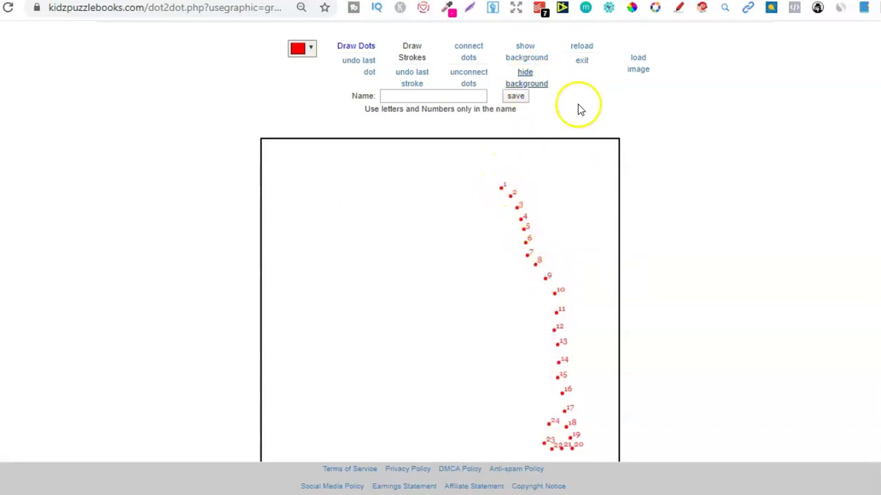
click(470, 51)
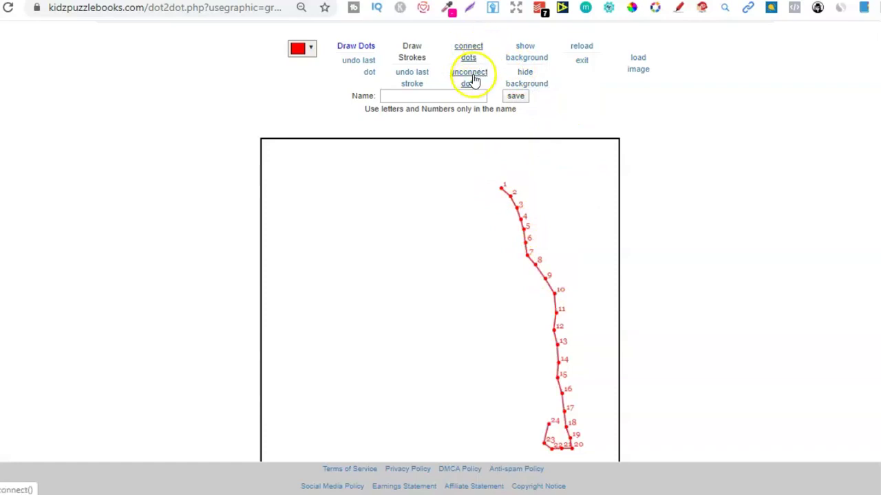
click(472, 79)
click(516, 58)
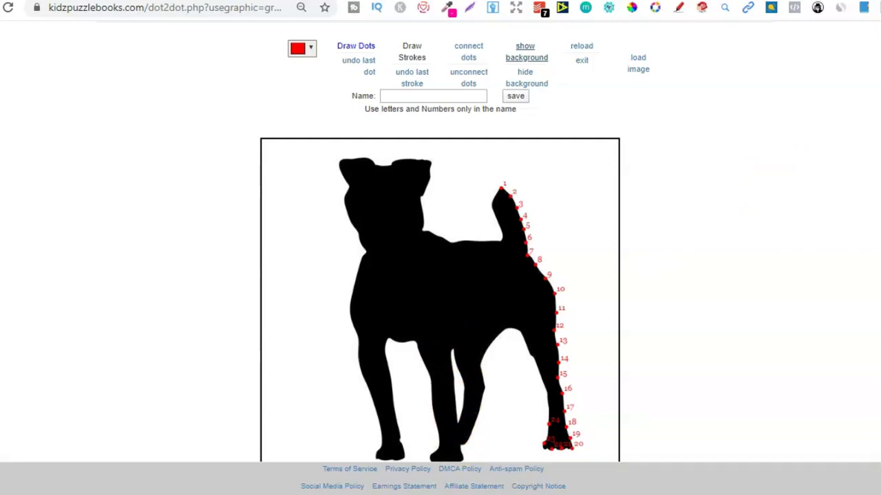
Step: Open the My Dot to Dots list and review the edit, download and delete options for saved puzzles
scroll(441, 276, up, 2)
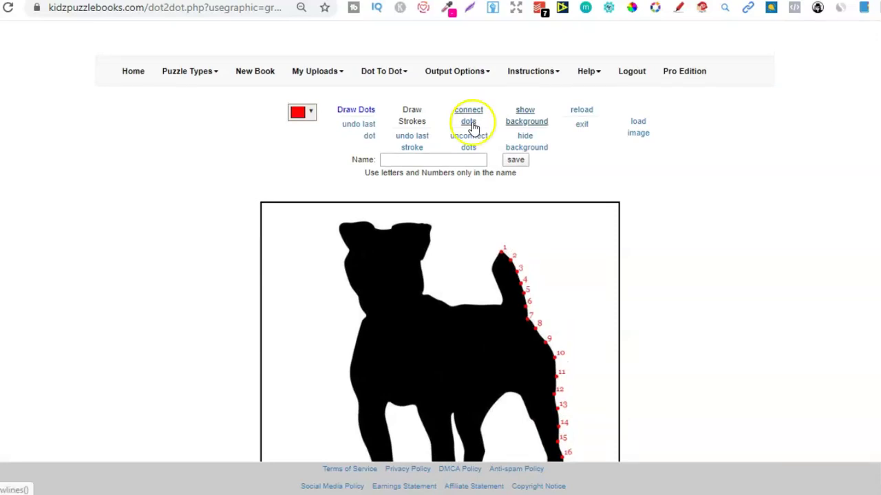
click(384, 71)
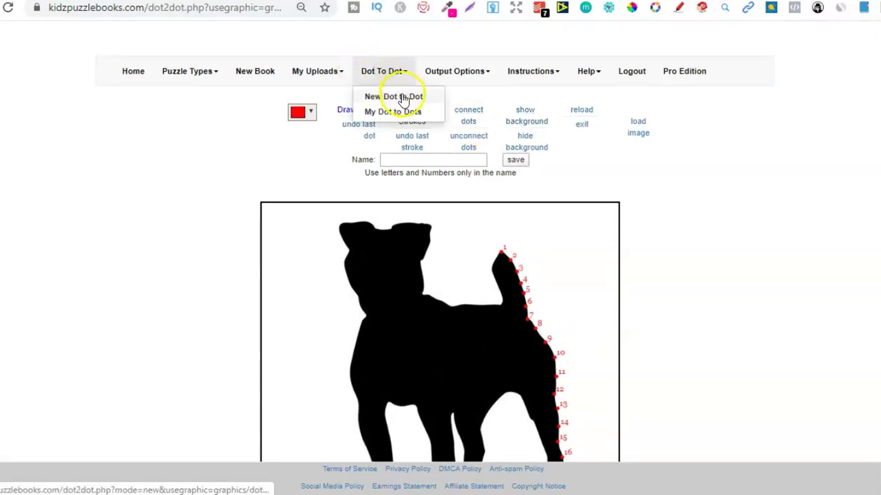
click(389, 113)
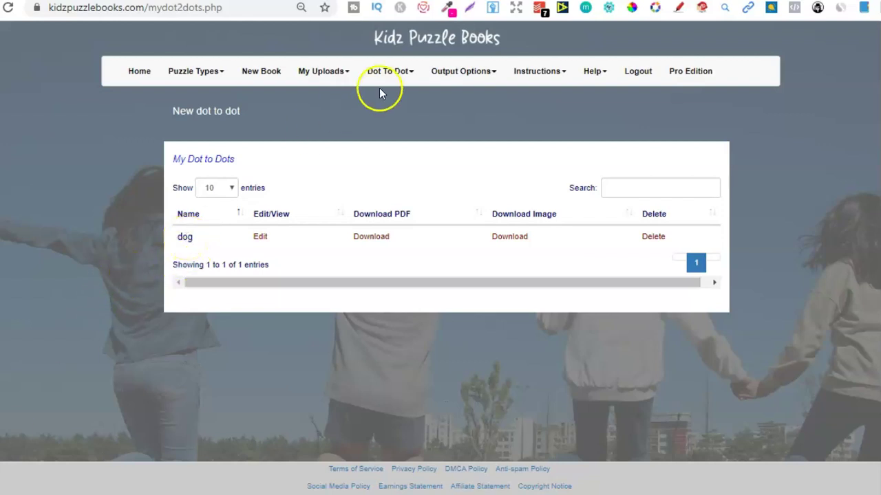
Step: Start a new dot-to-dot puzzle and upload dog.jpg from the Downloads folder as its background graphic
click(395, 76)
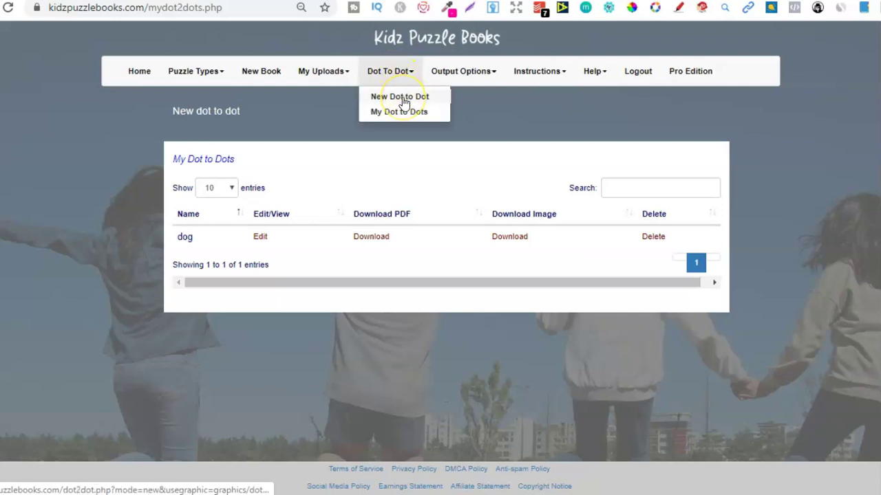
click(403, 98)
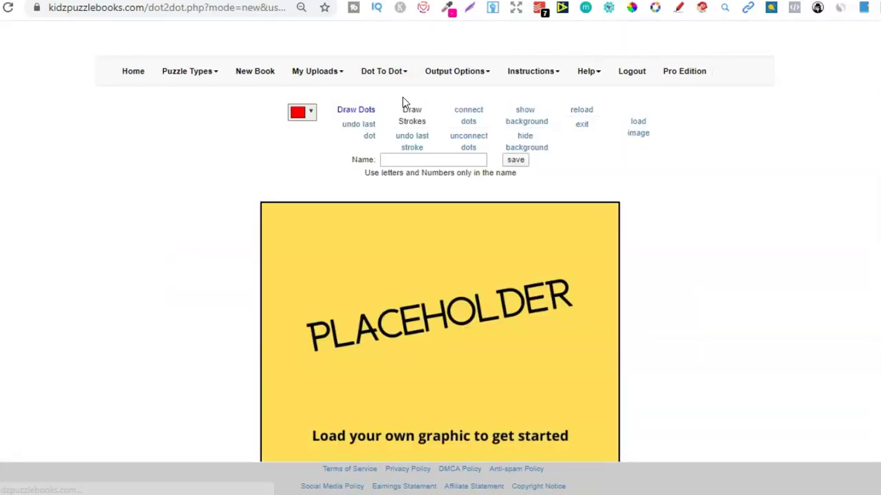
click(639, 129)
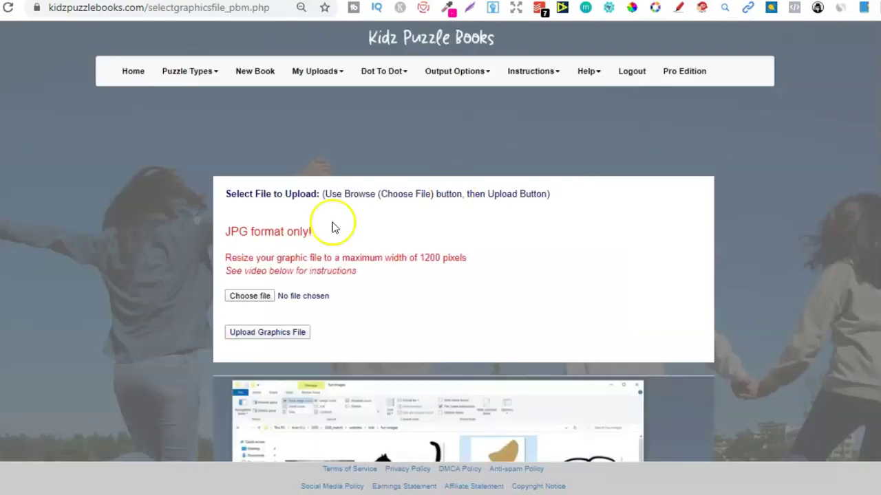
click(252, 298)
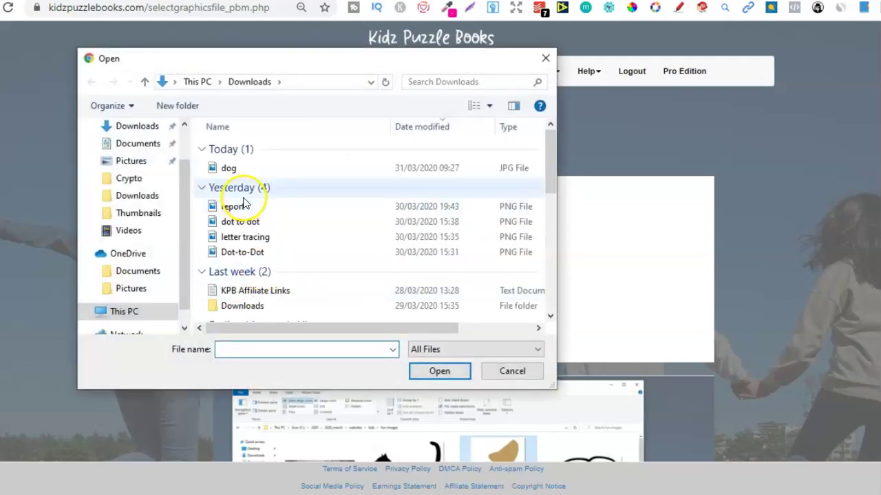
double_click(235, 171)
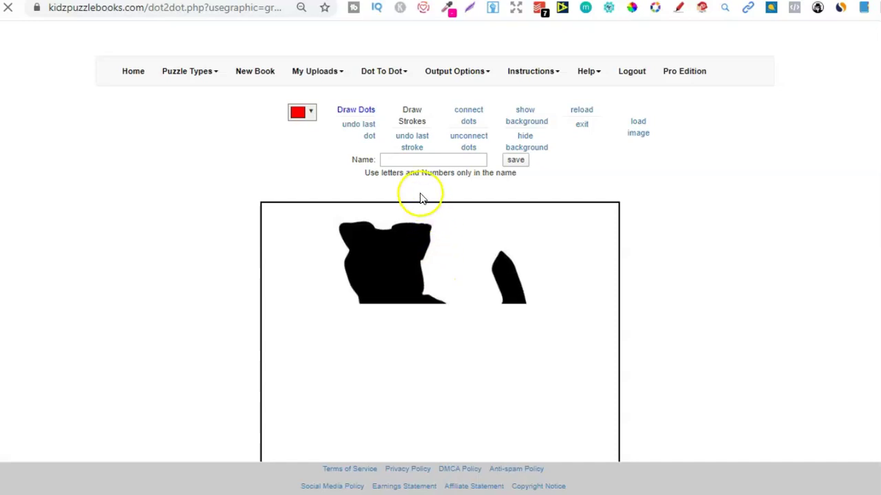
Step: Name the new dot-to-dot puzzle dog
click(408, 160)
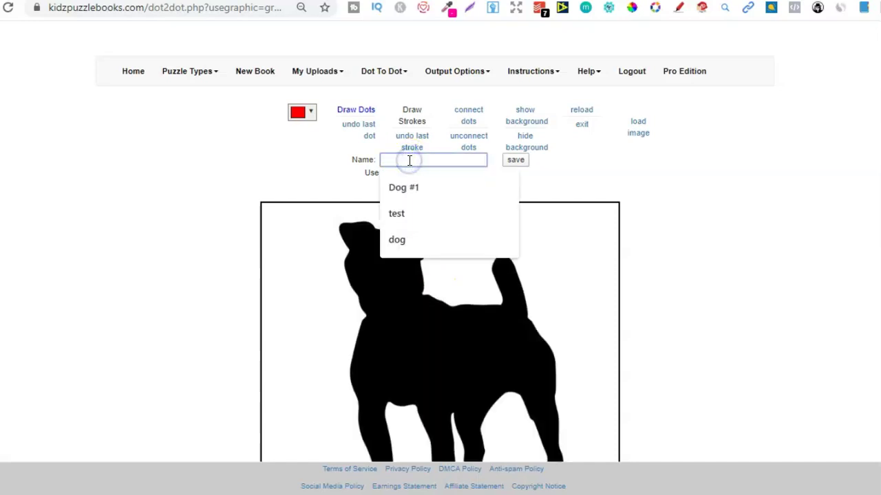
text(dog)
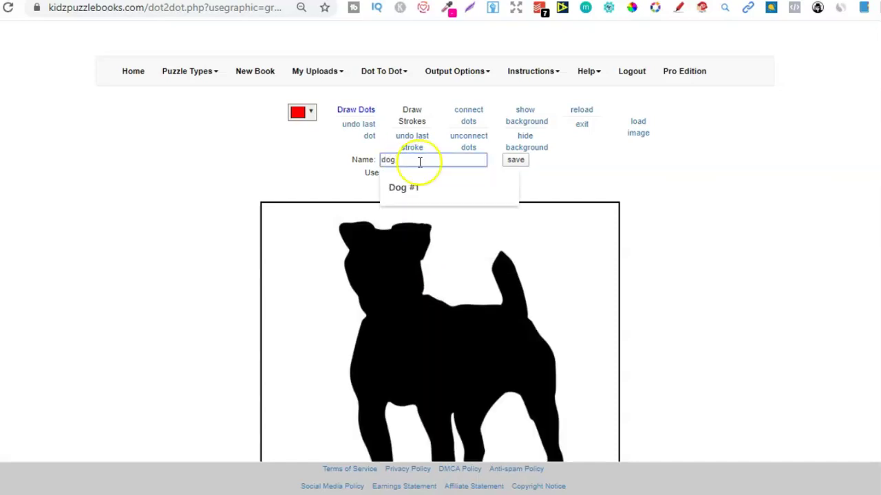
click(530, 187)
click(519, 169)
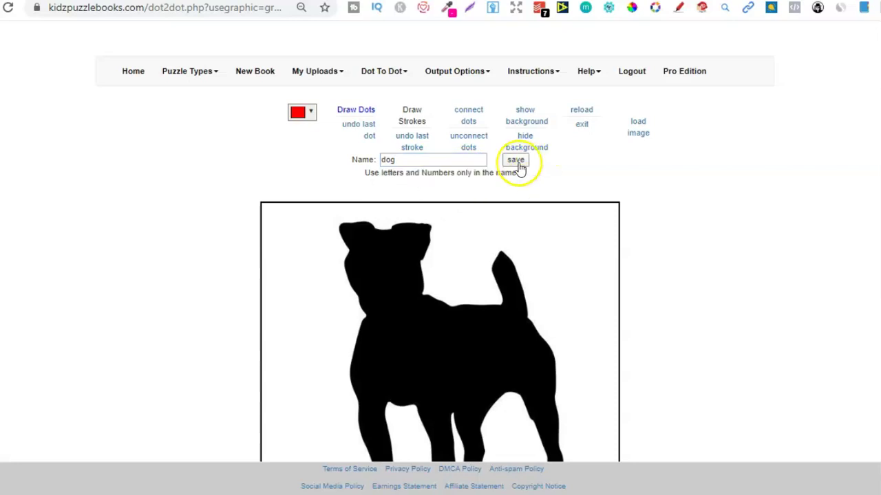
Step: Open the saved dog puzzle for editing from the My Dot to Dots list and look over its complete dot outline
click(399, 73)
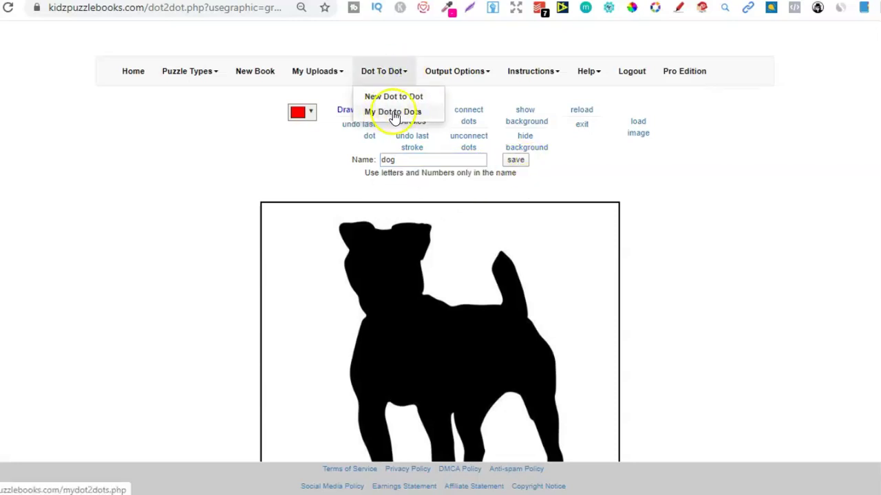
click(392, 112)
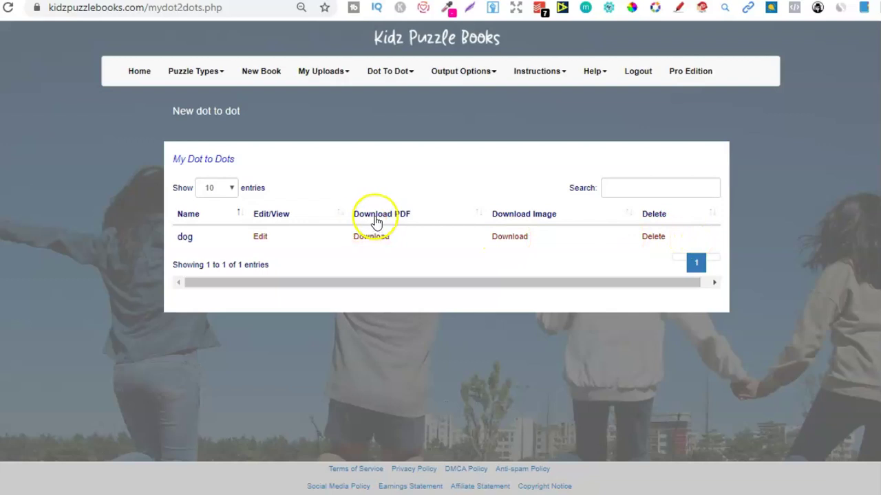
click(262, 242)
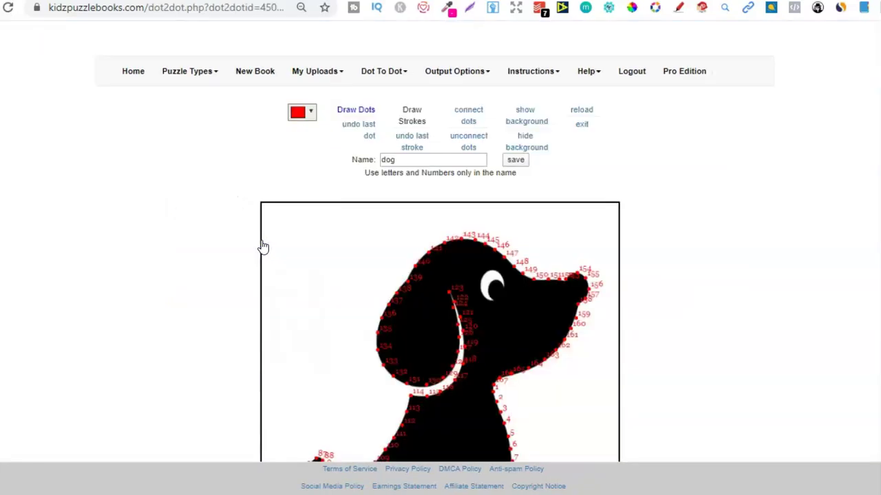
scroll(440, 275, down, 5)
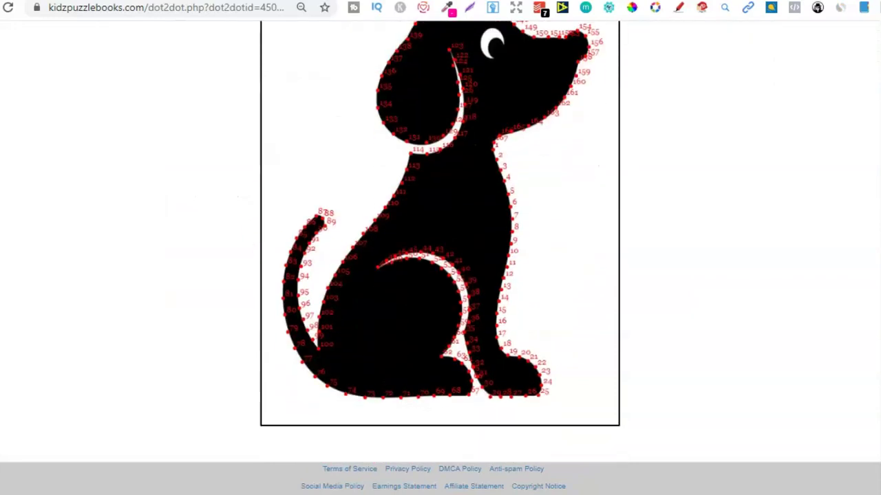
scroll(441, 275, up, 2)
scroll(441, 275, up, 1)
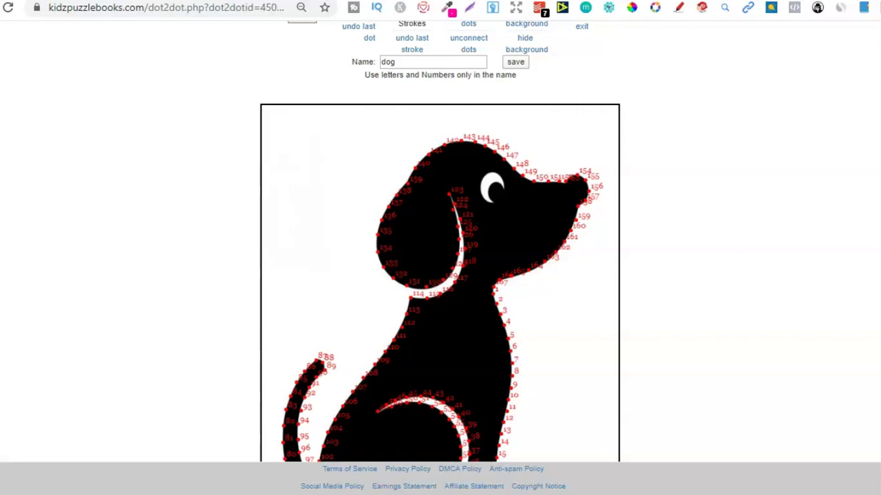
scroll(441, 275, down, 2)
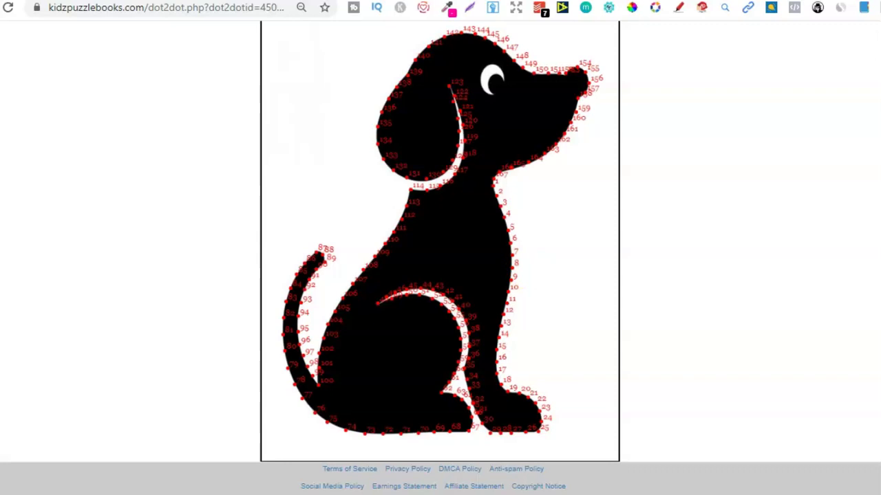
scroll(624, 150, up, 3)
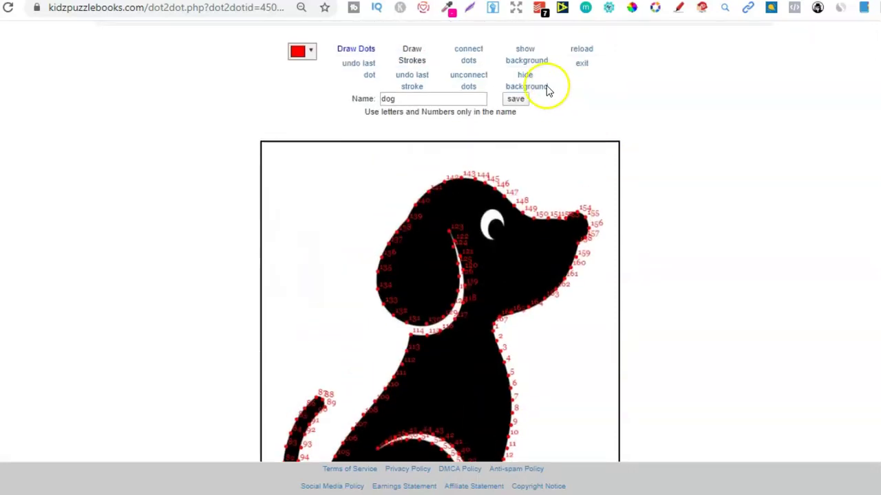
Step: Hide the saved dog puzzle's background graphic and examine the numbered dots on their own
click(544, 88)
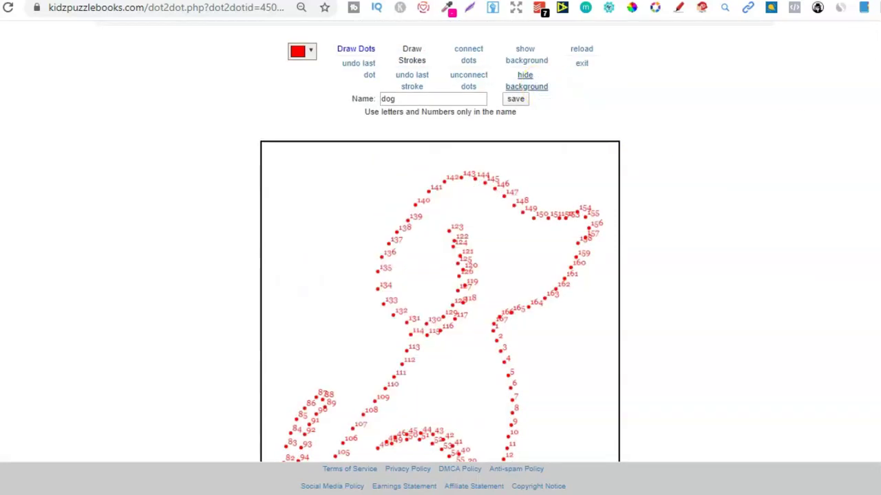
scroll(440, 248, down, 3)
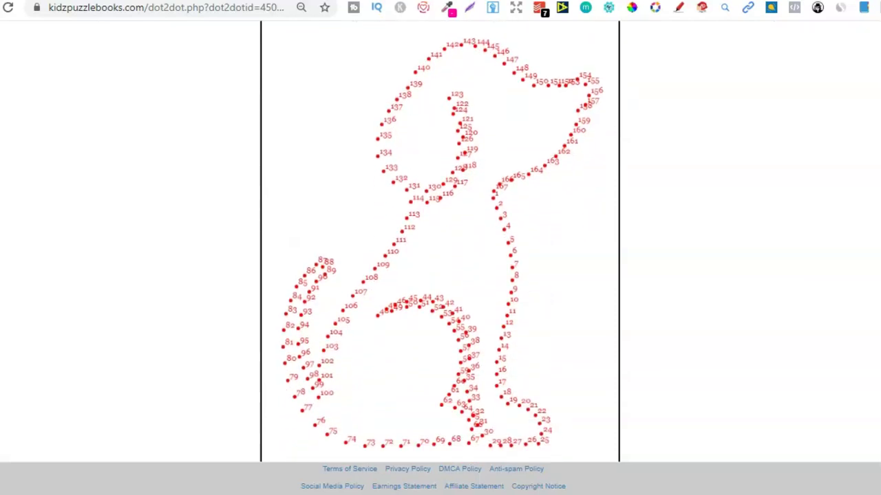
scroll(441, 247, up, 3)
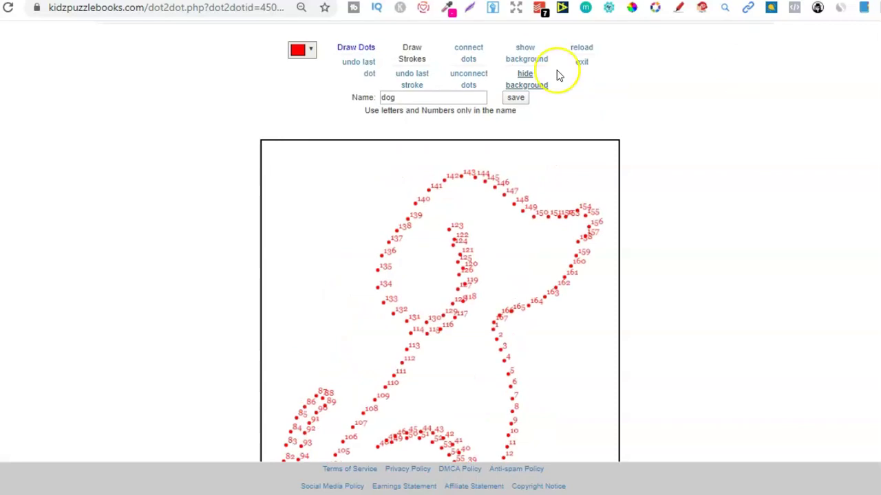
Step: Connect the dots of the saved dog puzzle and examine the resulting outline from head to paws
click(469, 60)
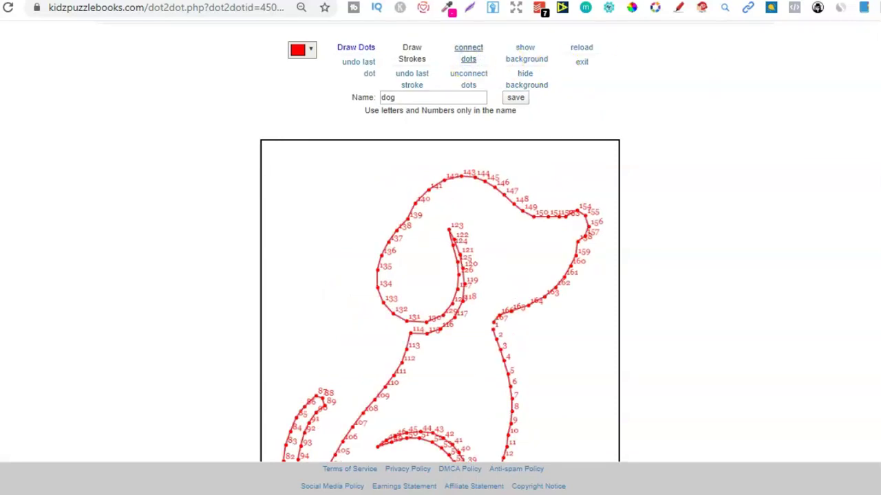
scroll(469, 64, down, 3)
scroll(441, 241, down, 1)
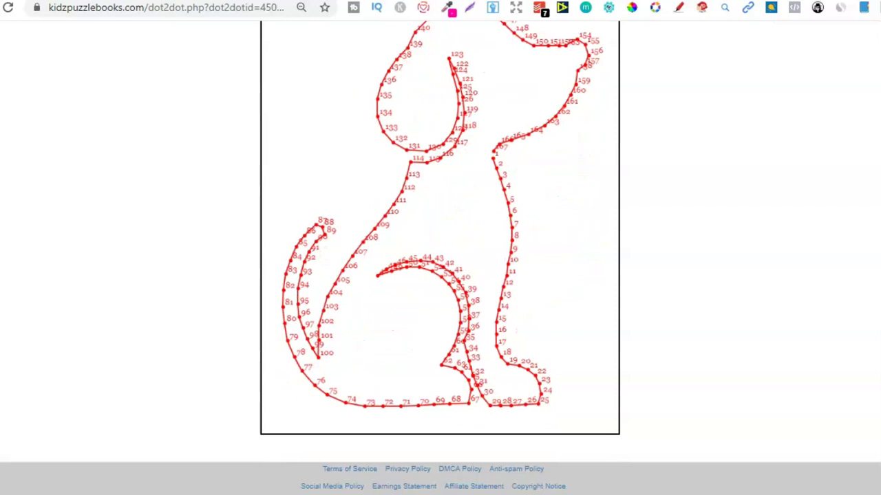
scroll(440, 248, up, 3)
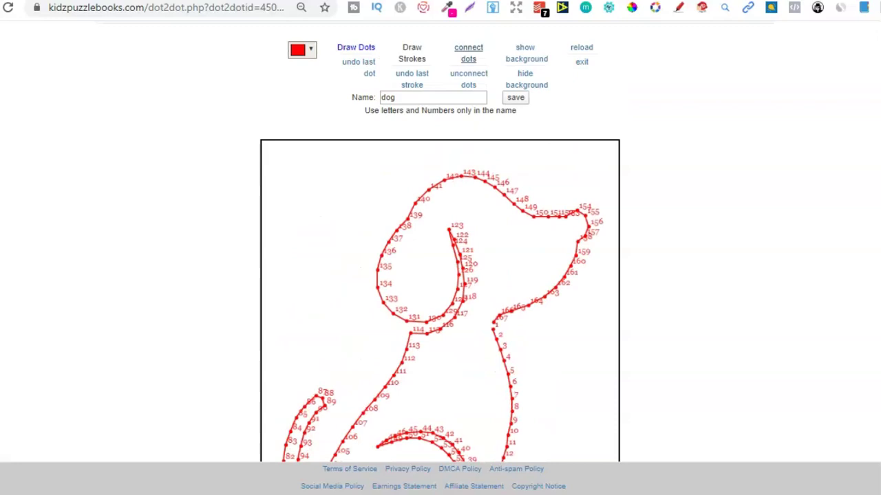
Step: Open the saved dog puzzle's PDF from the My Dot to Dots list and look over its numbered dots
scroll(440, 247, up, 1)
click(392, 79)
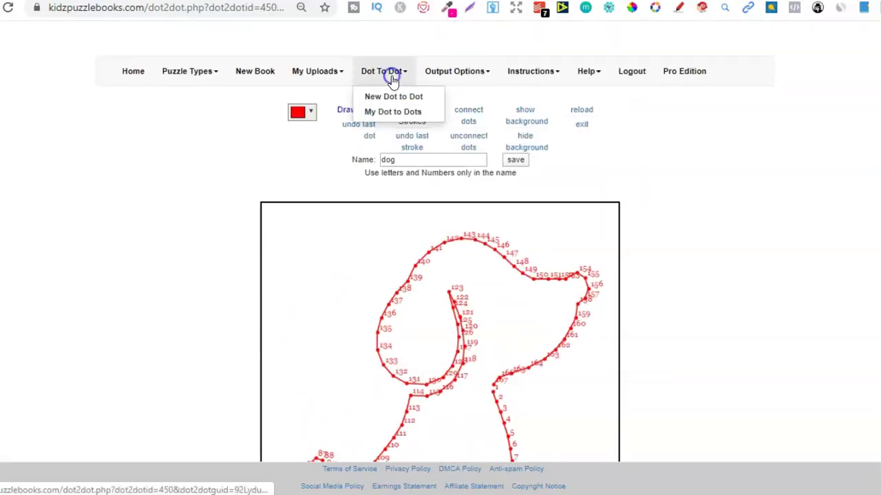
click(385, 110)
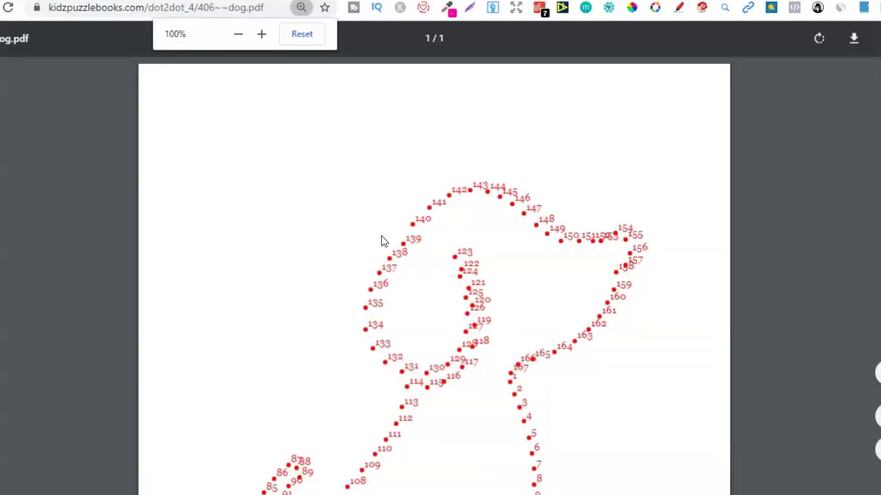
scroll(434, 275, down, 3)
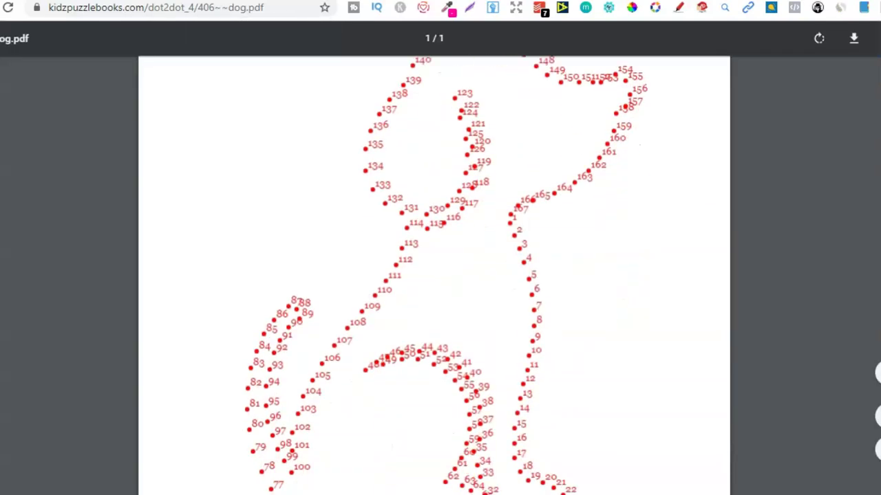
scroll(433, 275, down, 2)
scroll(434, 275, up, 4)
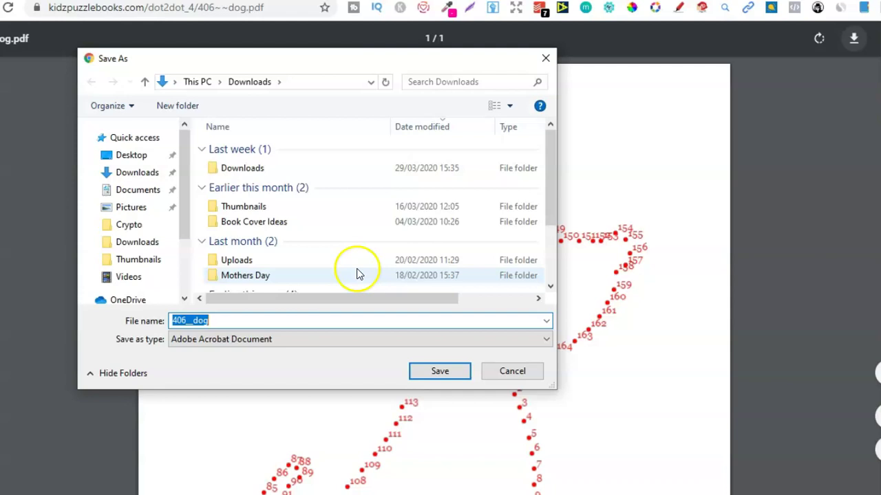
Step: Save the dog puzzle PDF to the Downloads folder as "dog dot to dot"
text(do)
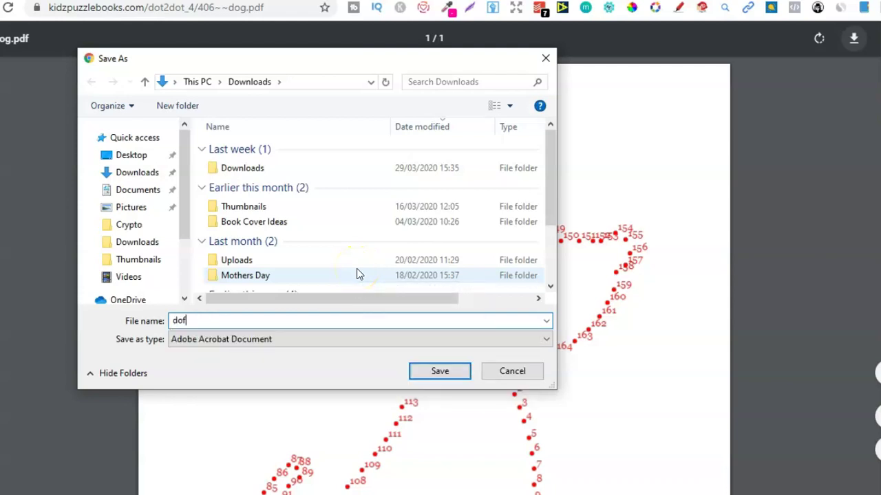
text(g dot to dot)
click(413, 371)
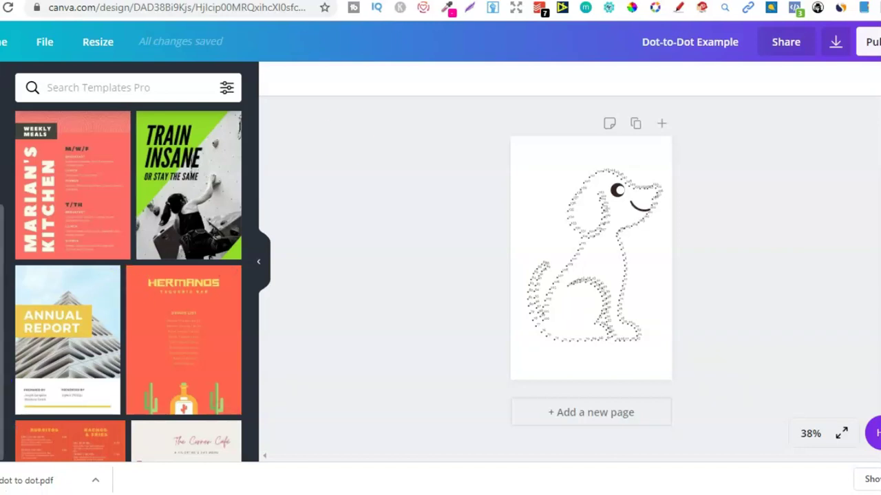
Step: In Canva's Dot-to-Dot Example design, search the folders for "dot" and open the Dot to Dot folder
scroll(9, 420, down, 1)
click(1, 419)
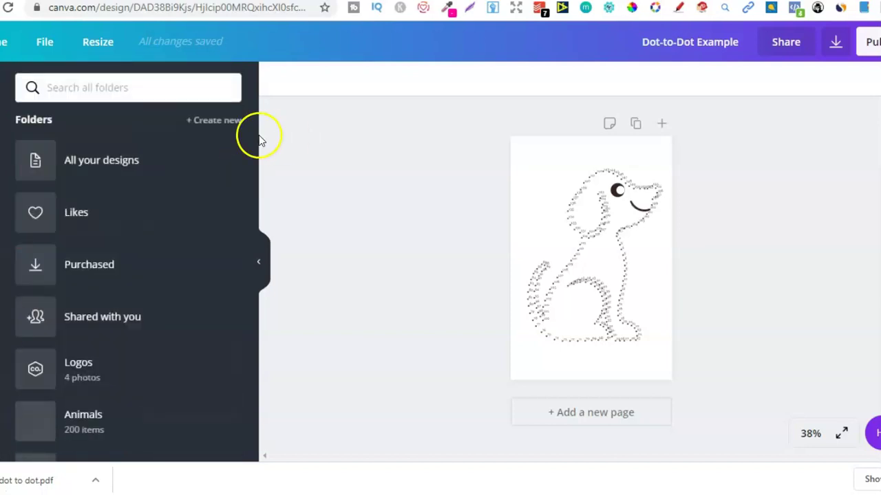
click(103, 87)
text(dot)
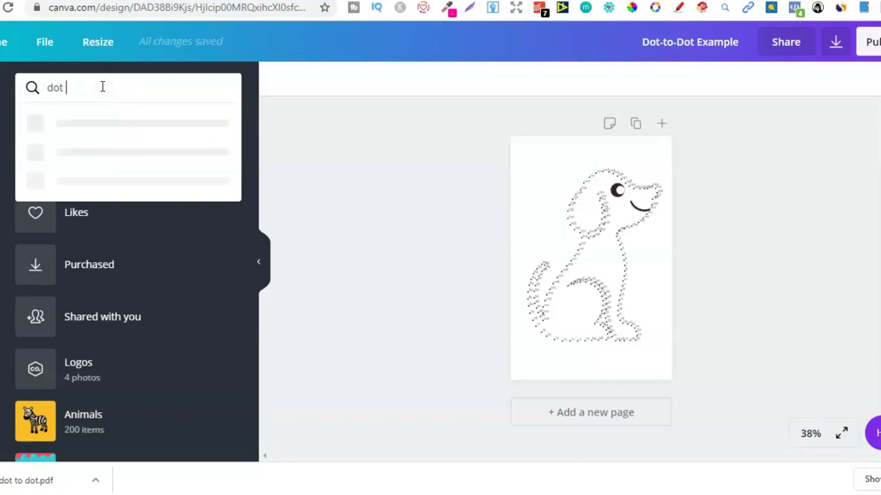
click(81, 108)
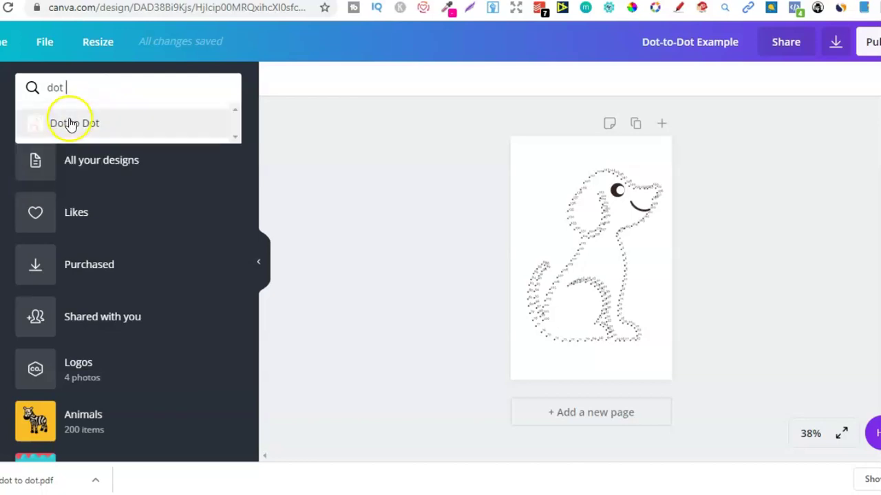
click(68, 123)
drag(48, 211, 66, 209)
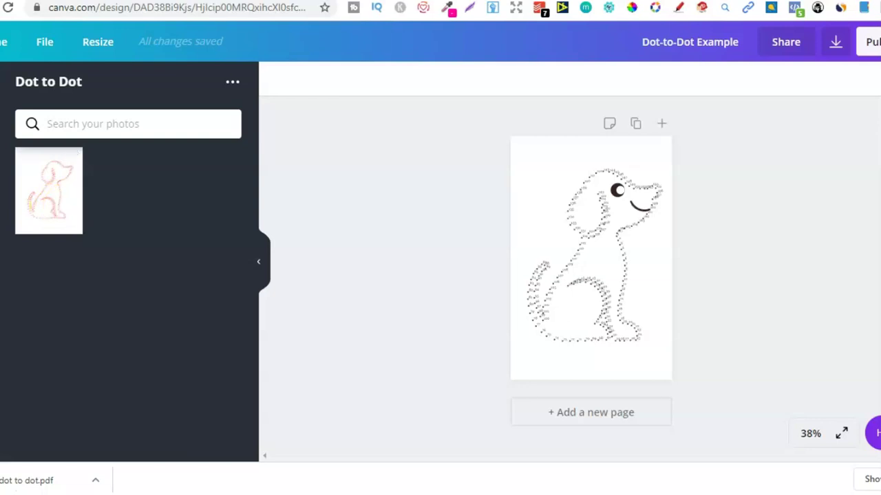
Step: Search the web for "pdf to png" in a new browser tab
key(ctrl+Tab)
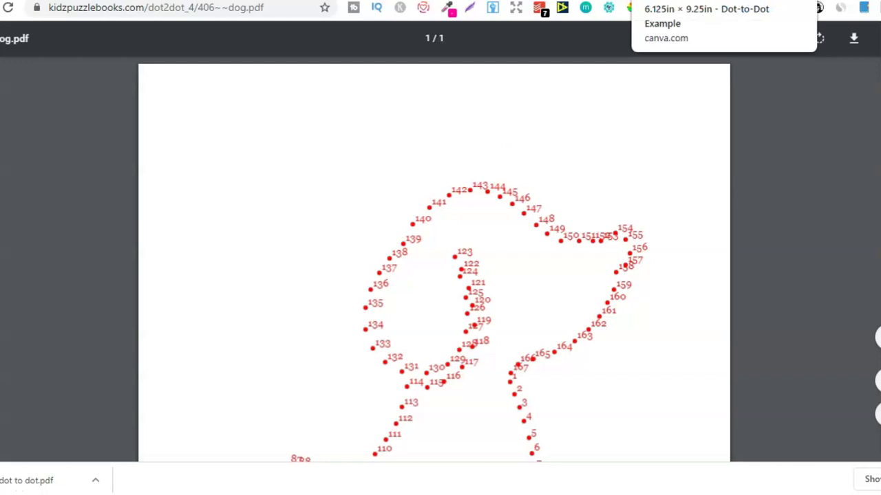
key(ctrl+t)
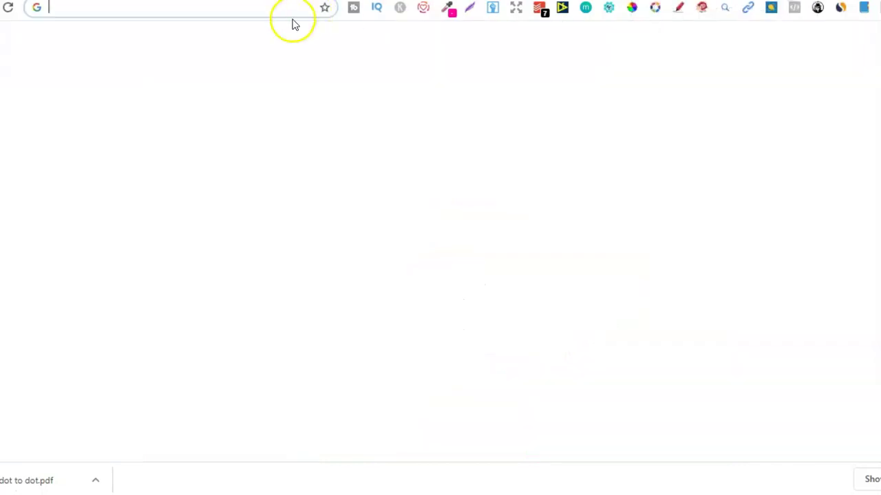
text(pdf)
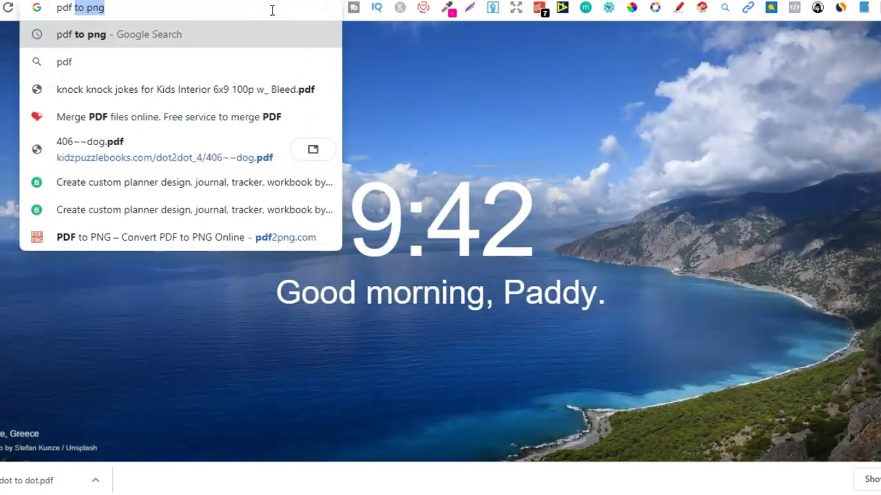
text( tp)
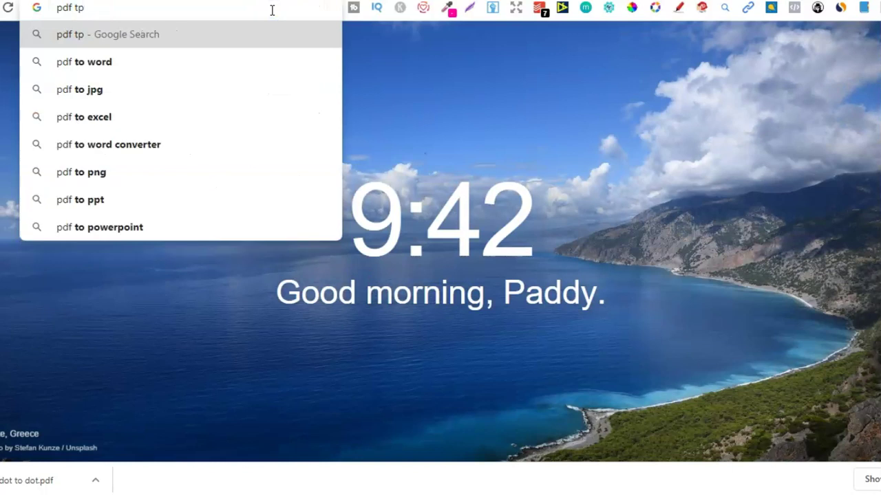
text(s)
key(BackSpace)
key(BackSpace)
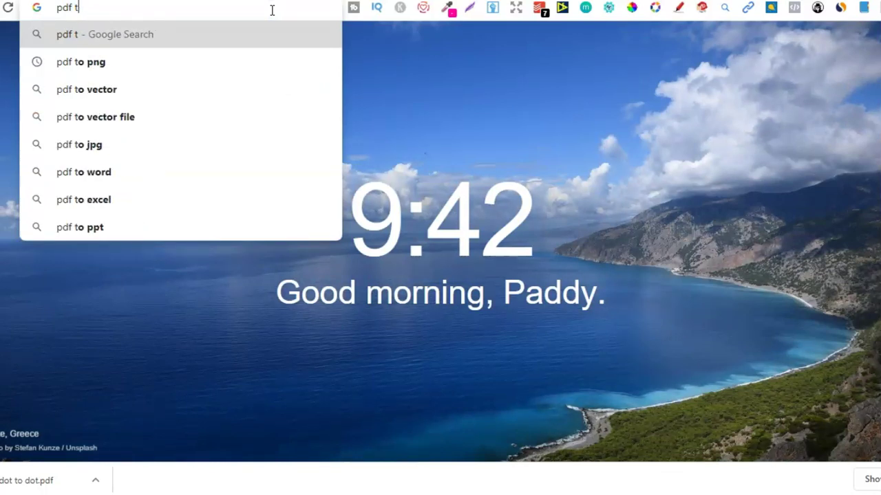
text(o)
key(Return)
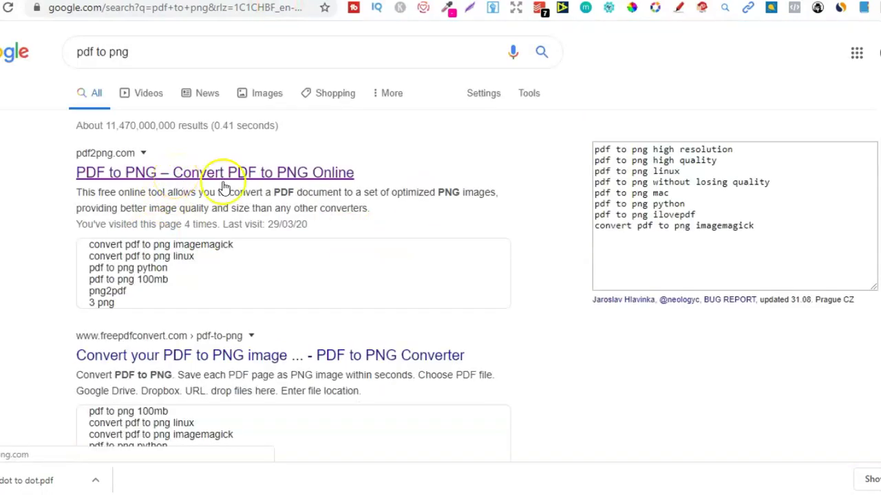
Step: Switch back to the Canva design, place the red dotted dog image on the page, and delete it again
key(ctrl+Tab)
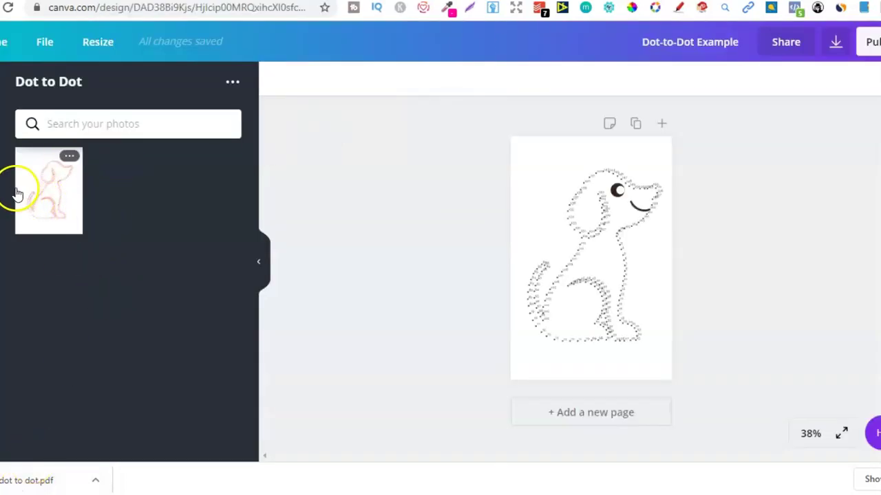
click(46, 196)
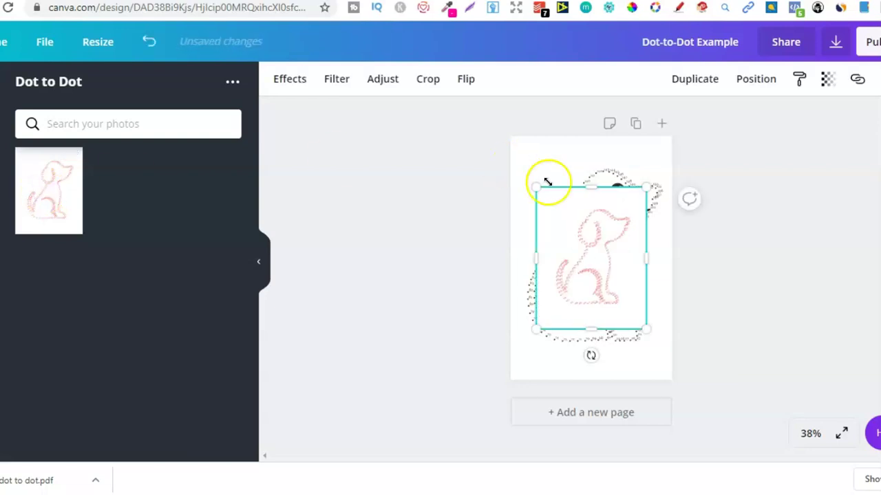
key(Delete)
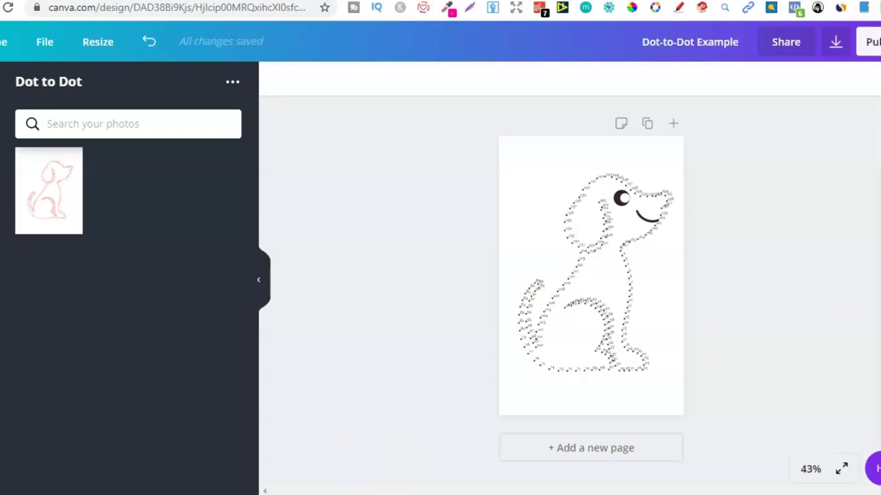
Step: Examine the dog's smile and the circles forming its eye at 100% zoom, and return to the fitted page view
click(802, 472)
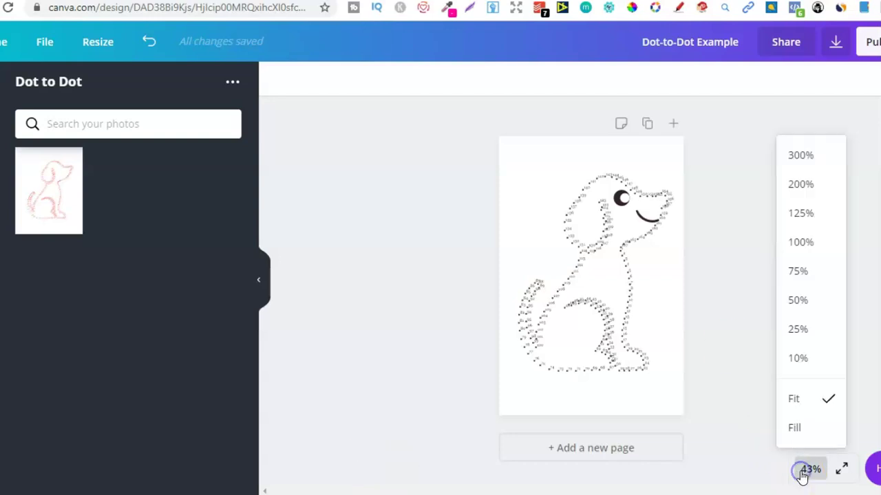
click(794, 253)
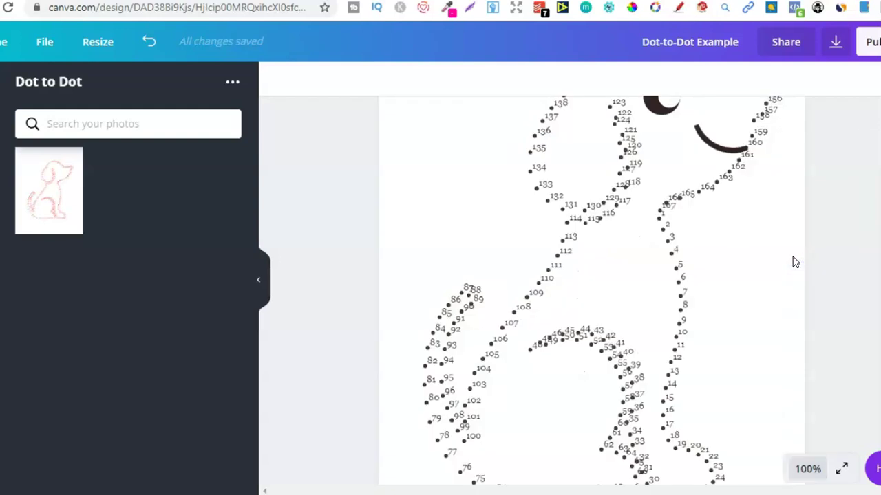
scroll(728, 255, up, 3)
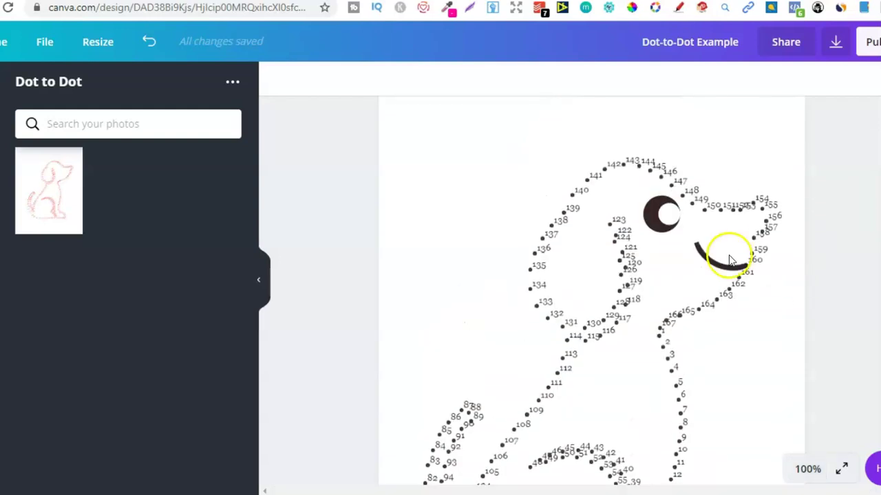
click(717, 265)
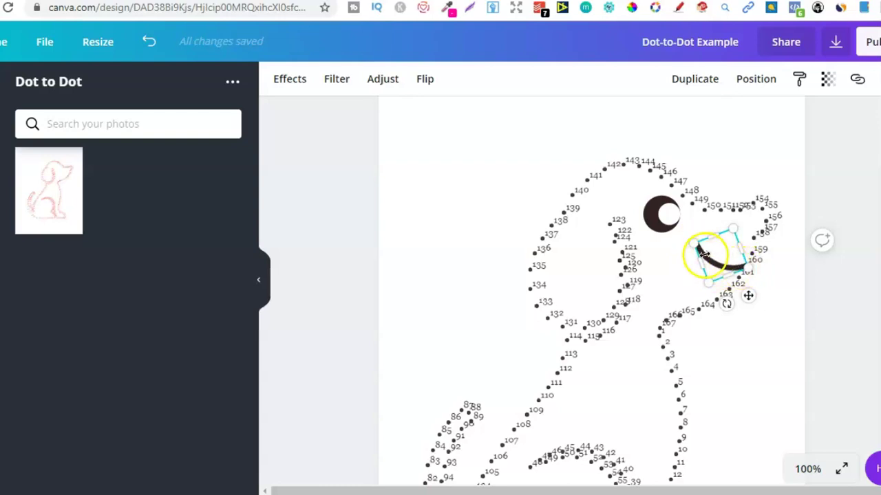
click(651, 227)
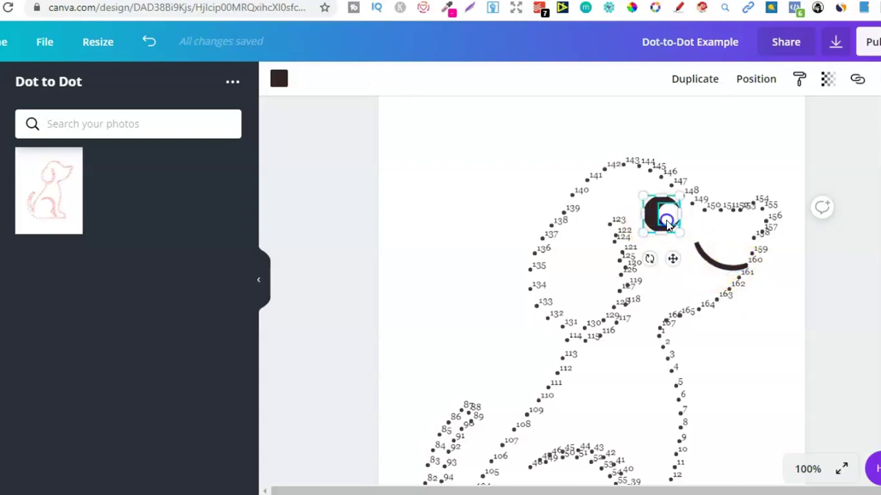
mouse_move(666, 220)
mouse_down()
mouse_move(643, 216)
mouse_move(709, 248)
mouse_move(670, 214)
mouse_move(666, 220)
mouse_up()
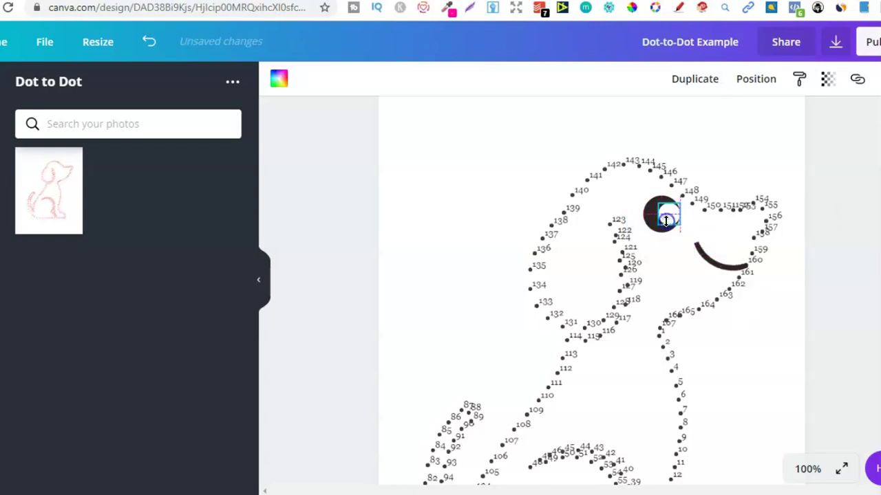
click(822, 214)
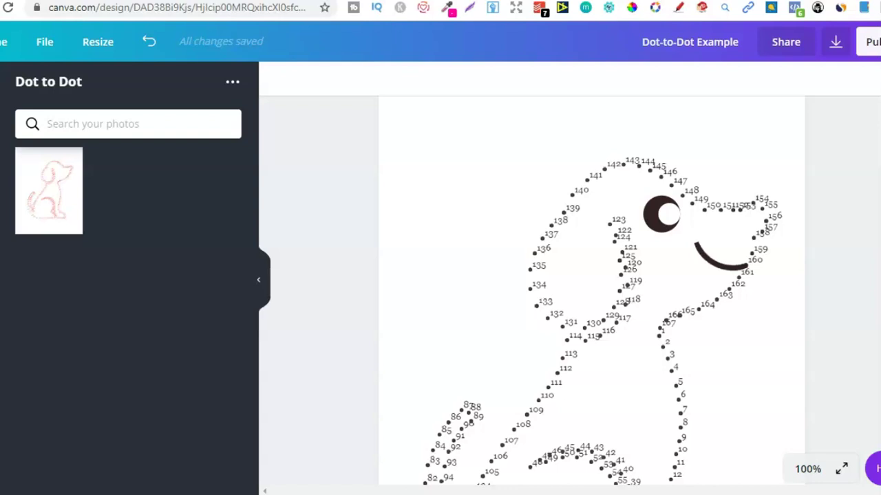
click(808, 469)
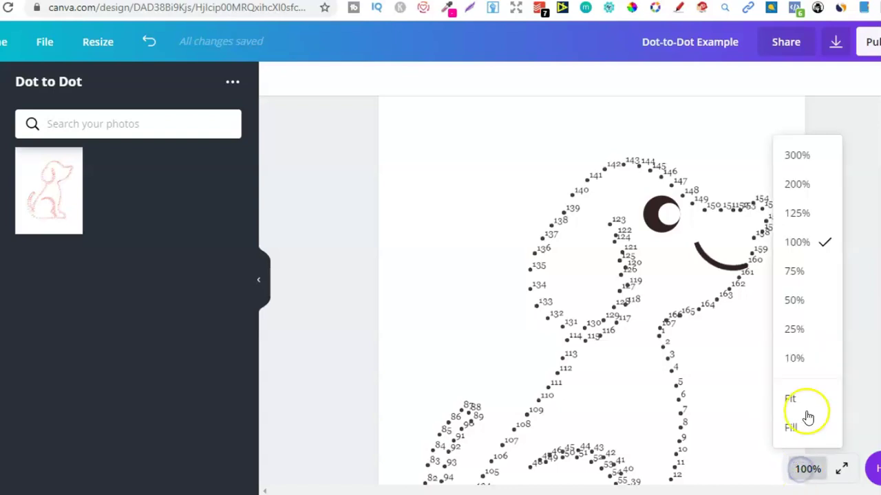
click(802, 401)
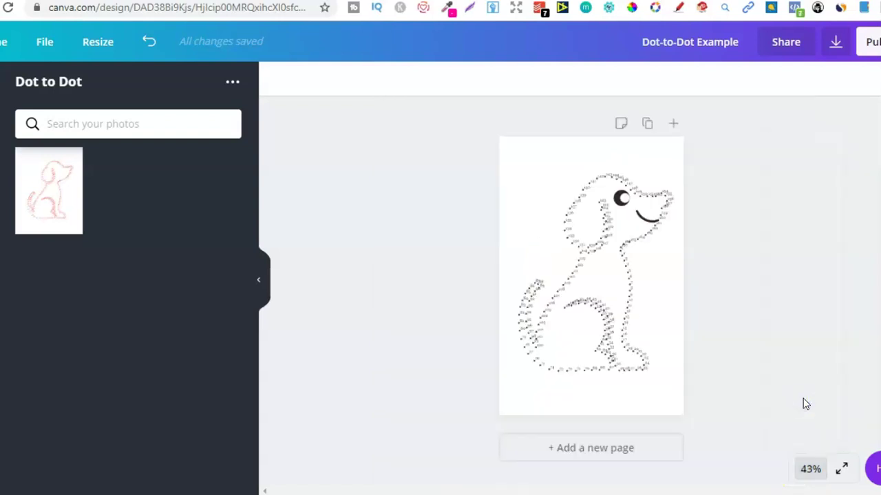